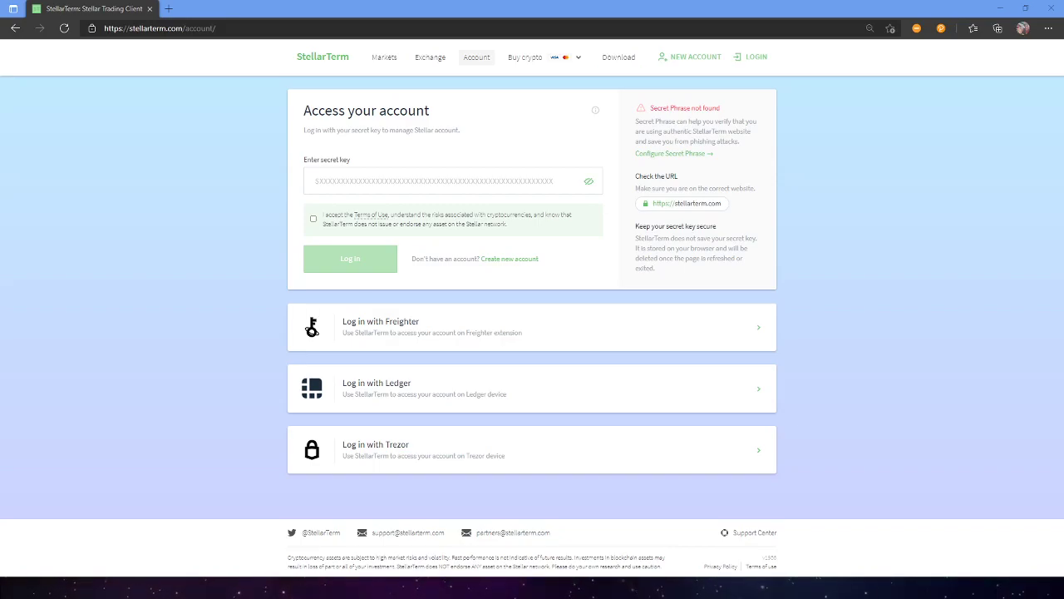
Log in with the Ledger wallet using custom BIP32 path index 2 after accepting the terms.
click(402, 393)
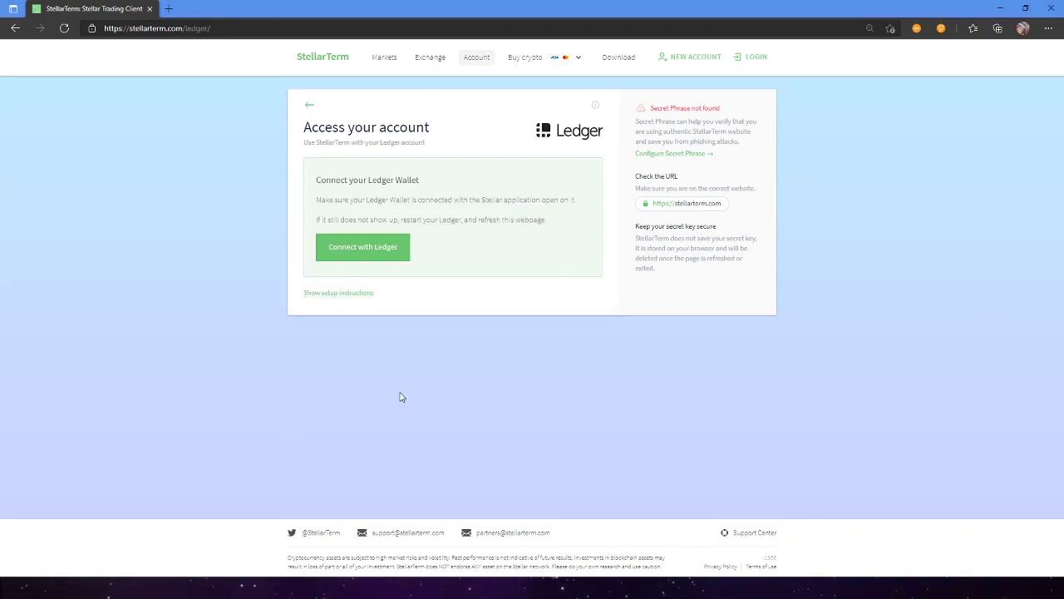
click(374, 250)
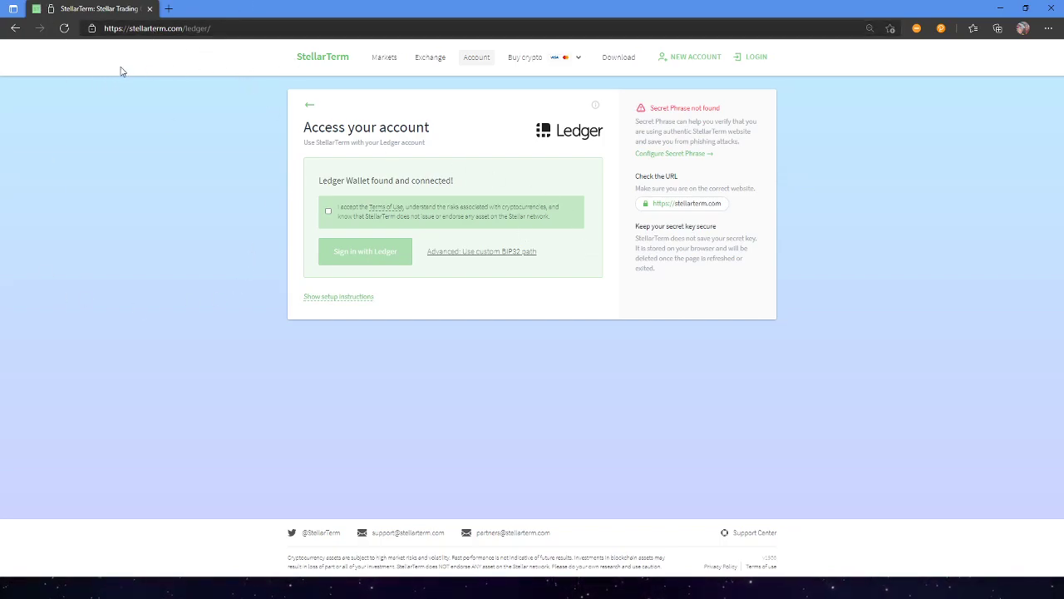
click(504, 251)
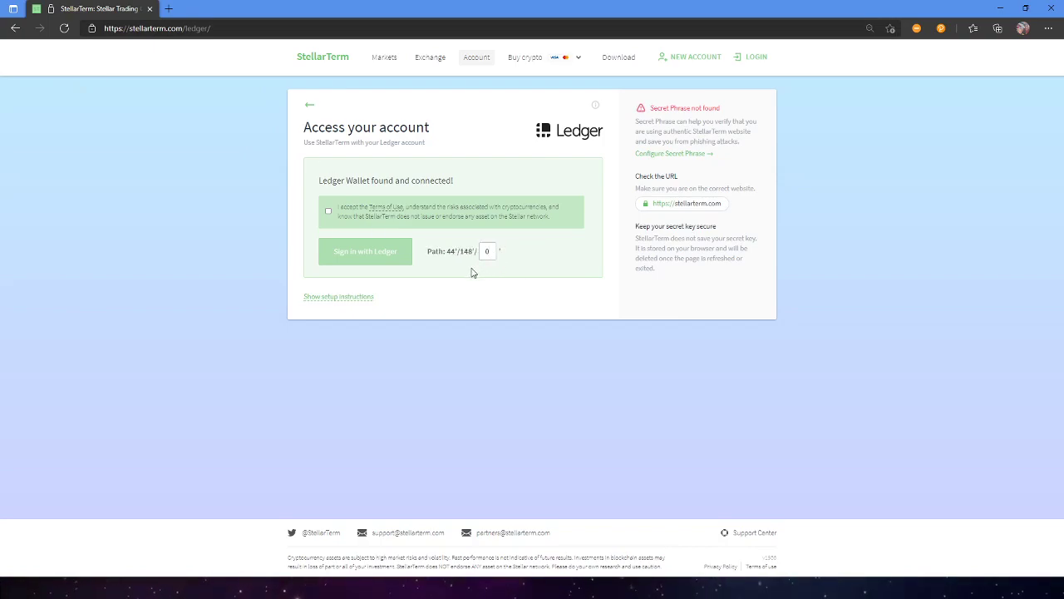
click(491, 251)
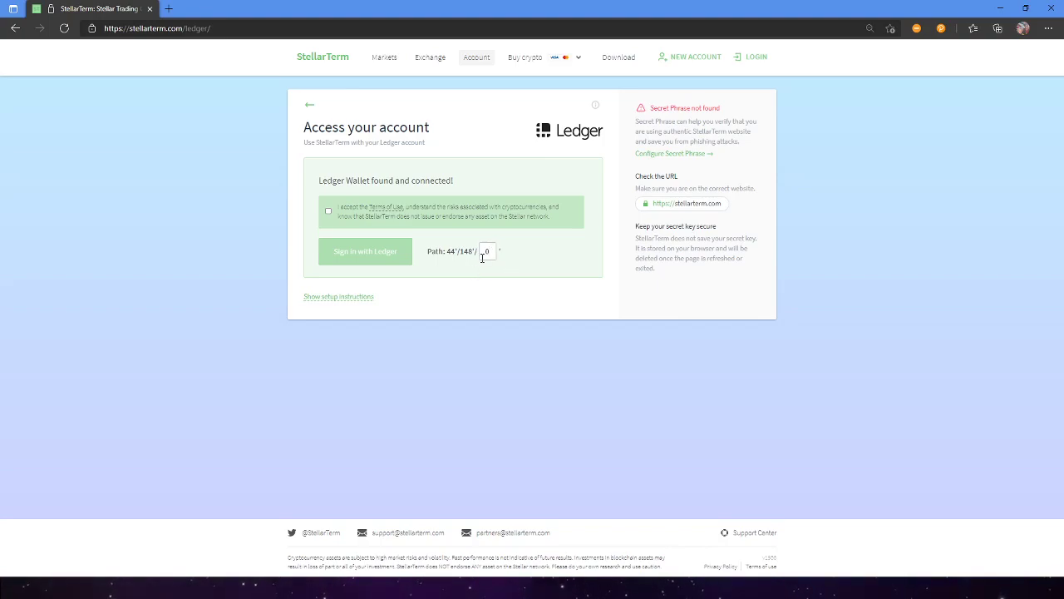
drag(485, 248, 467, 255)
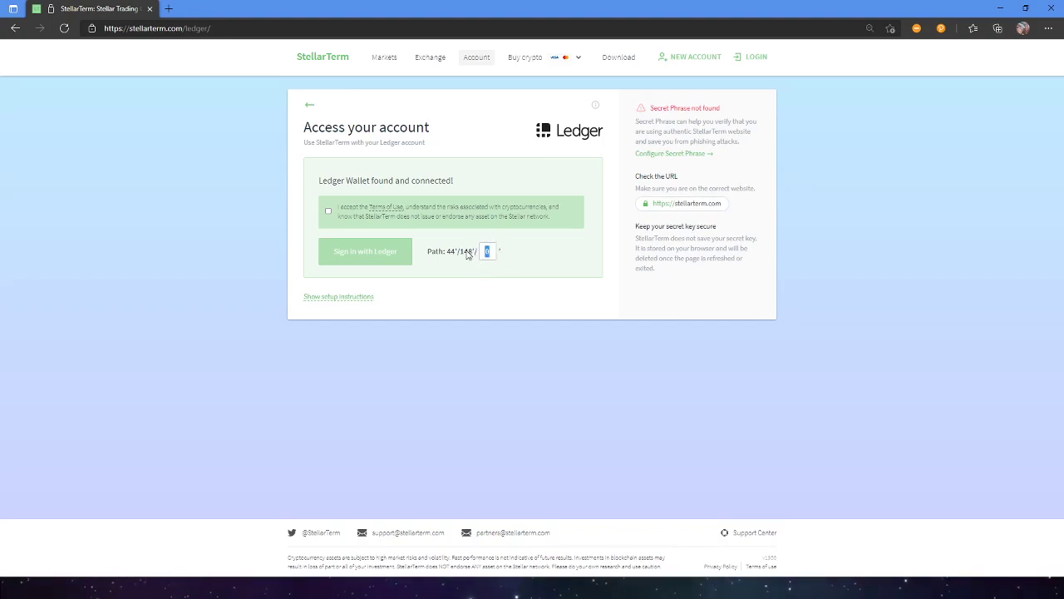
text(2)
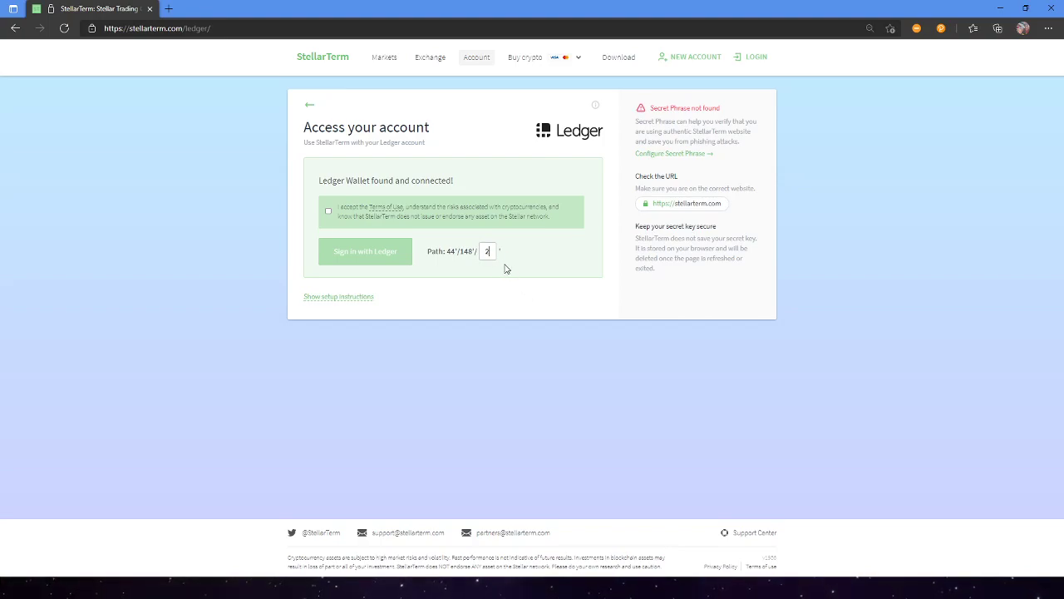
click(331, 210)
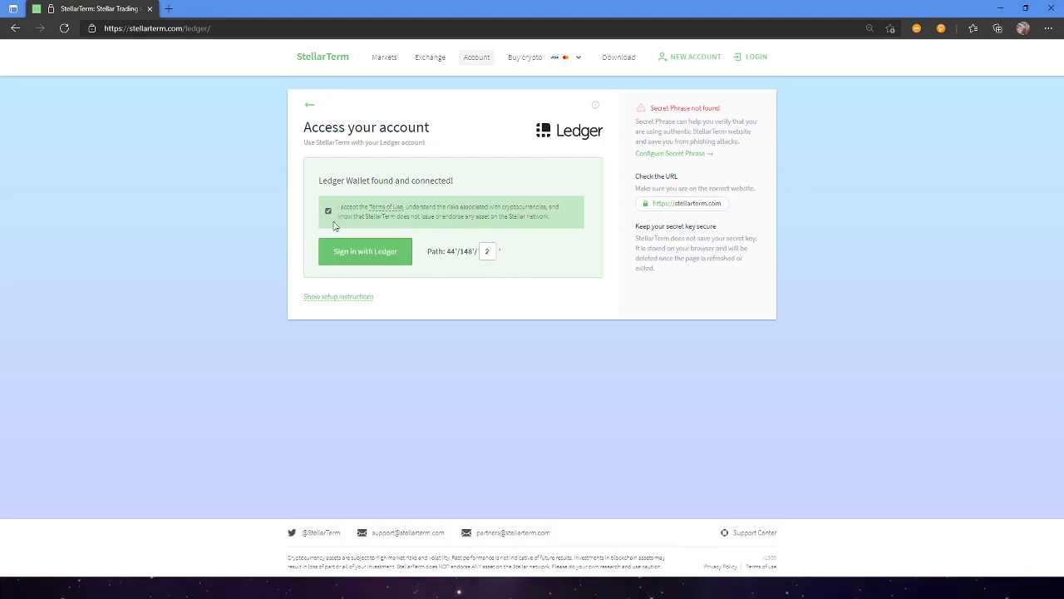
click(382, 253)
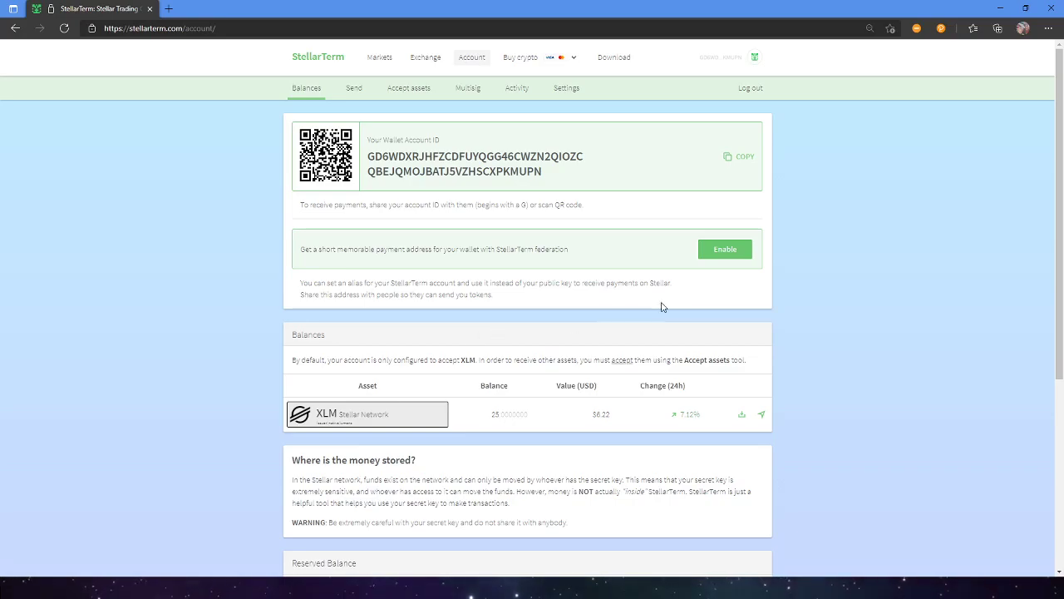
Search the ultrastellar.com anchor, accept its yXLM asset and dismiss the confirmation.
click(418, 93)
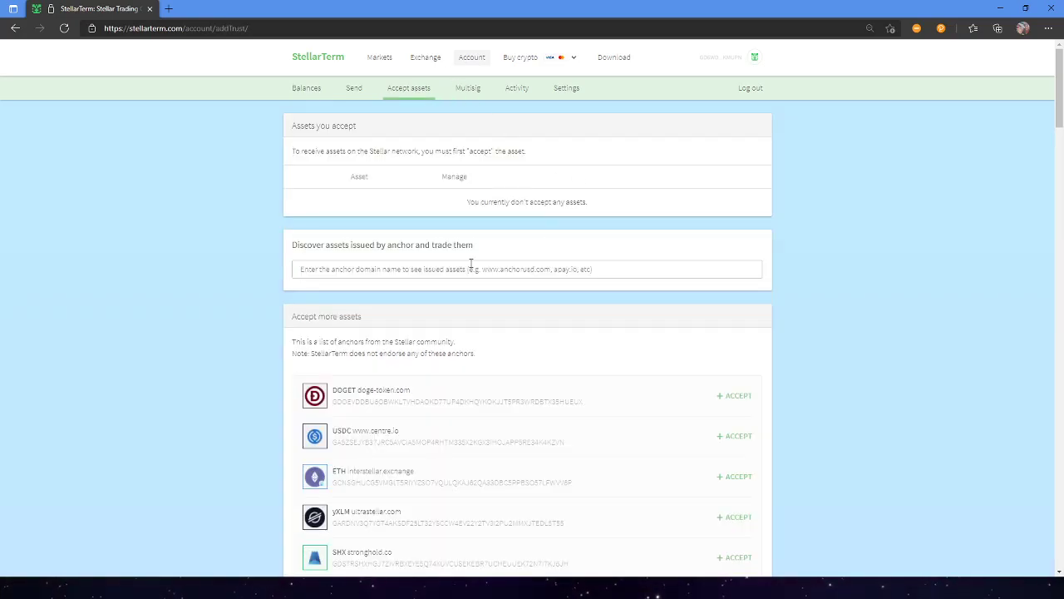
click(438, 269)
text(us)
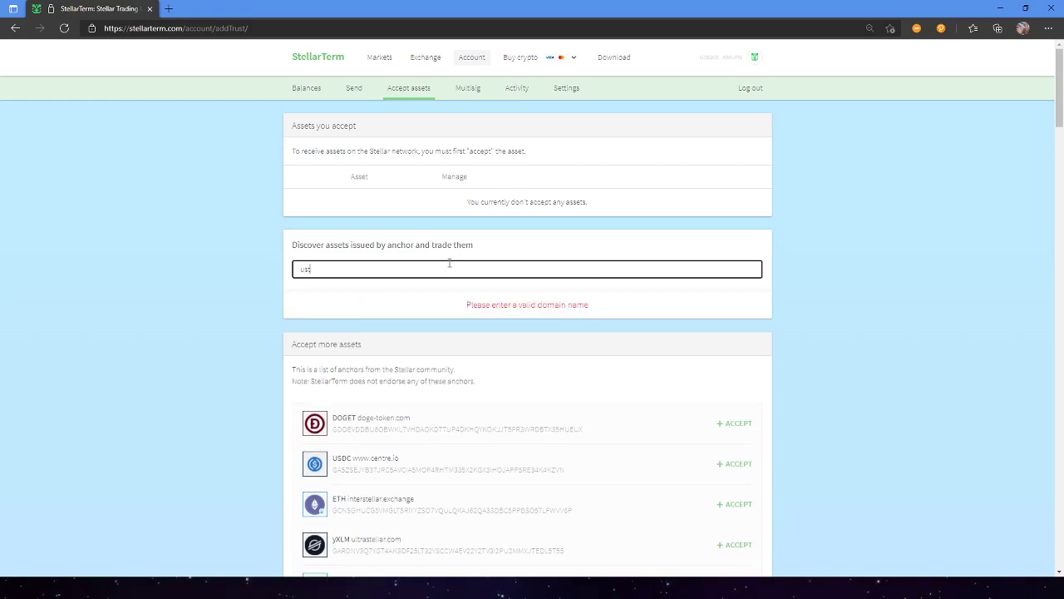
text(tra)
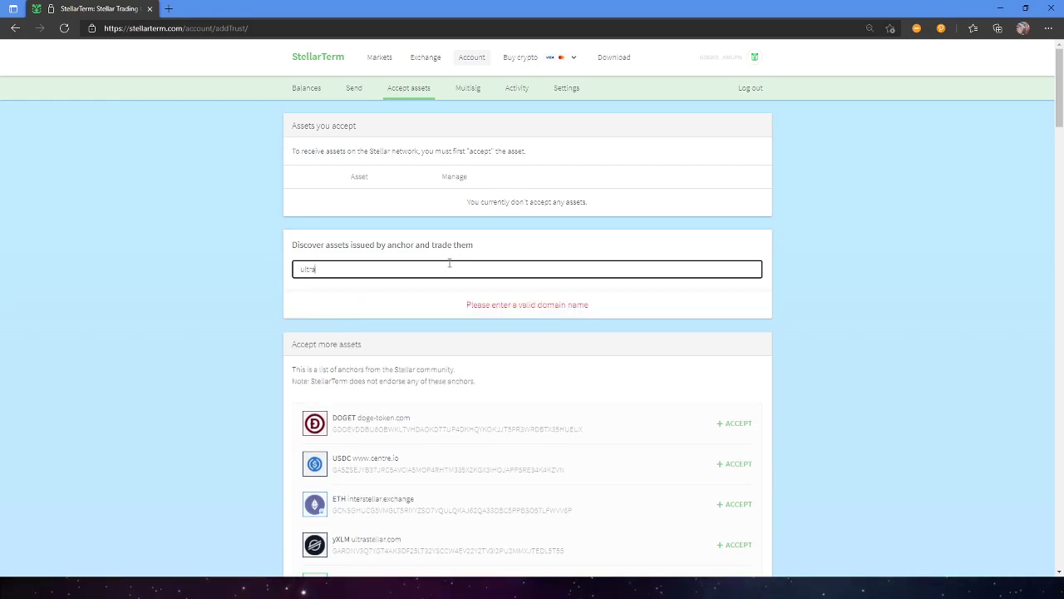
click(383, 326)
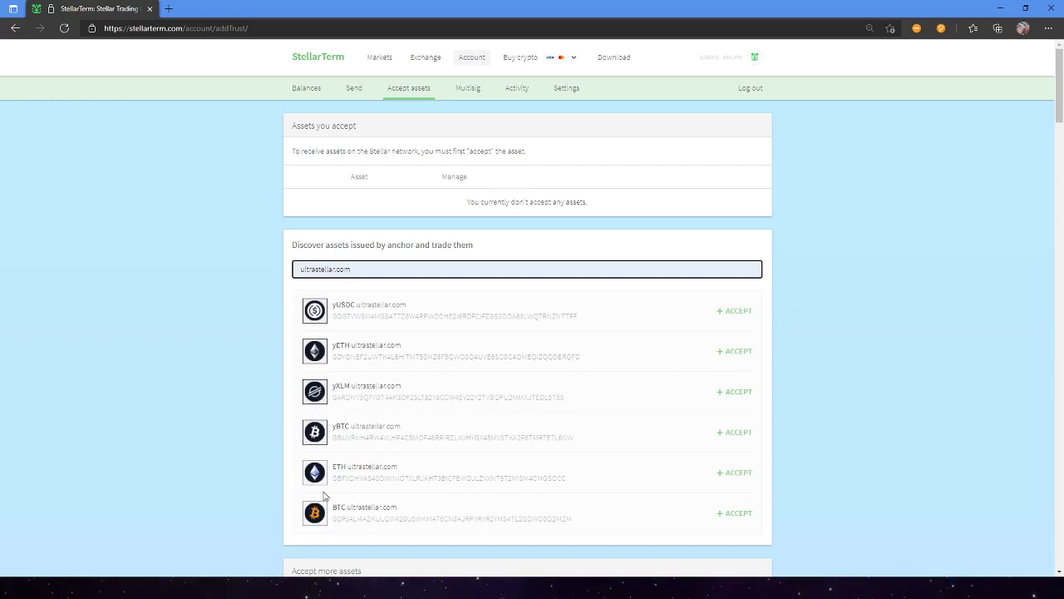
click(745, 393)
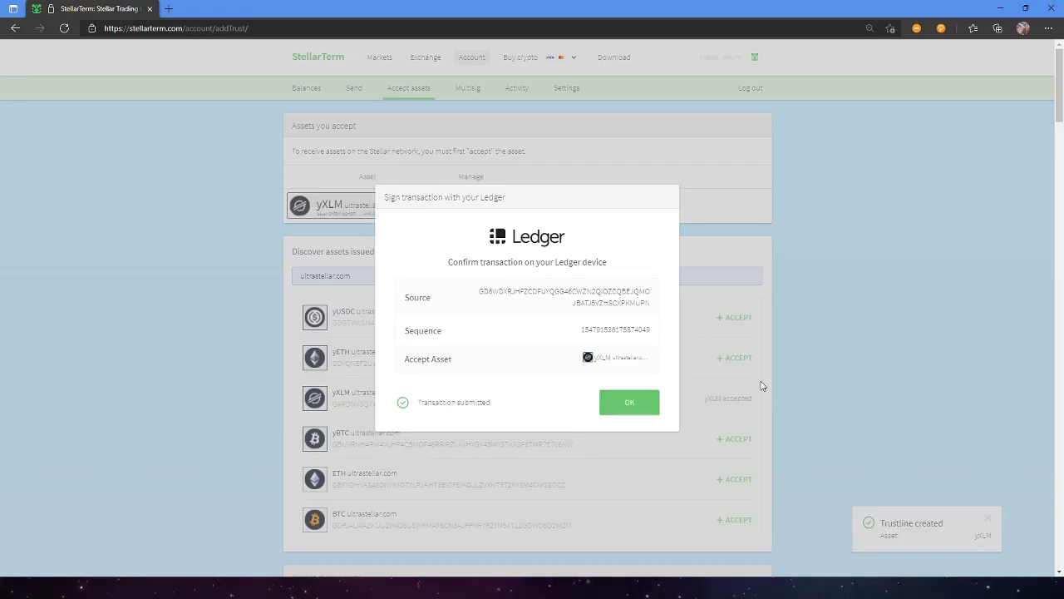
click(605, 407)
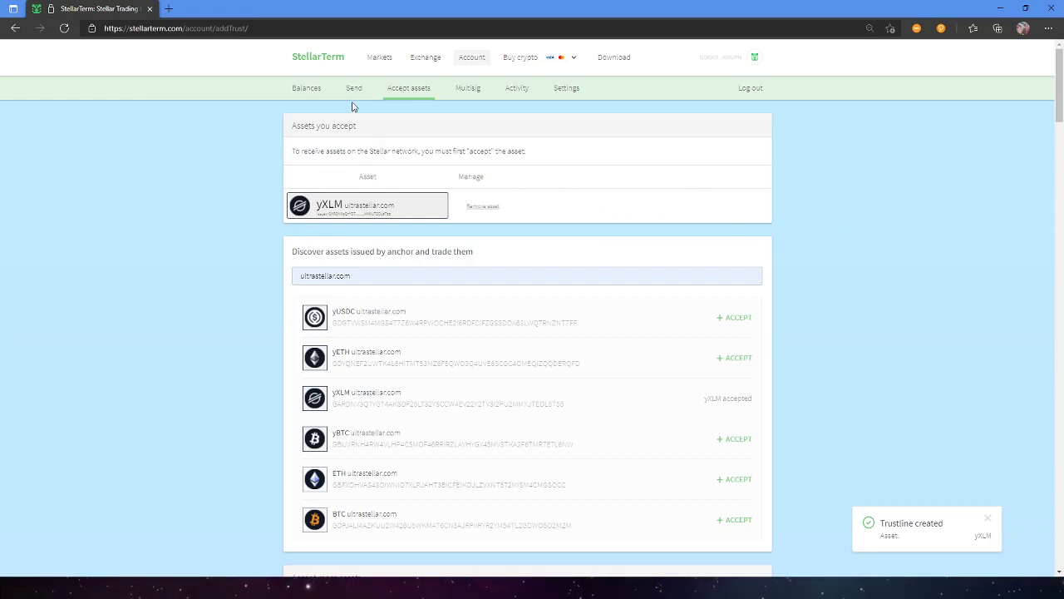
Go back to the Balances page showing yXLM at 0 beside XLM.
click(303, 88)
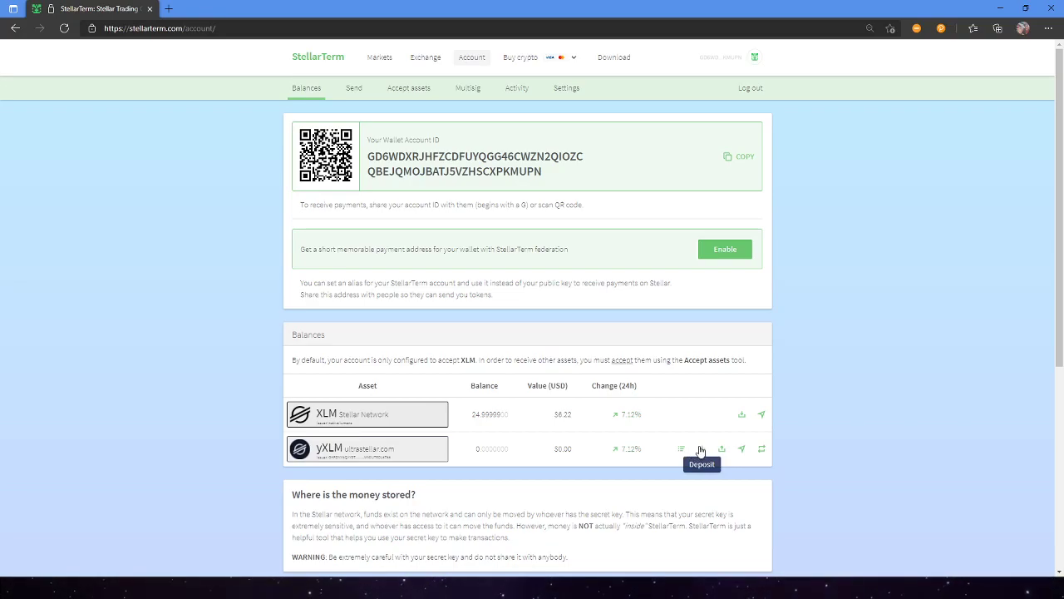
Start a deposit from the yXLM row and continue to Ultra Stellar's form.
click(701, 450)
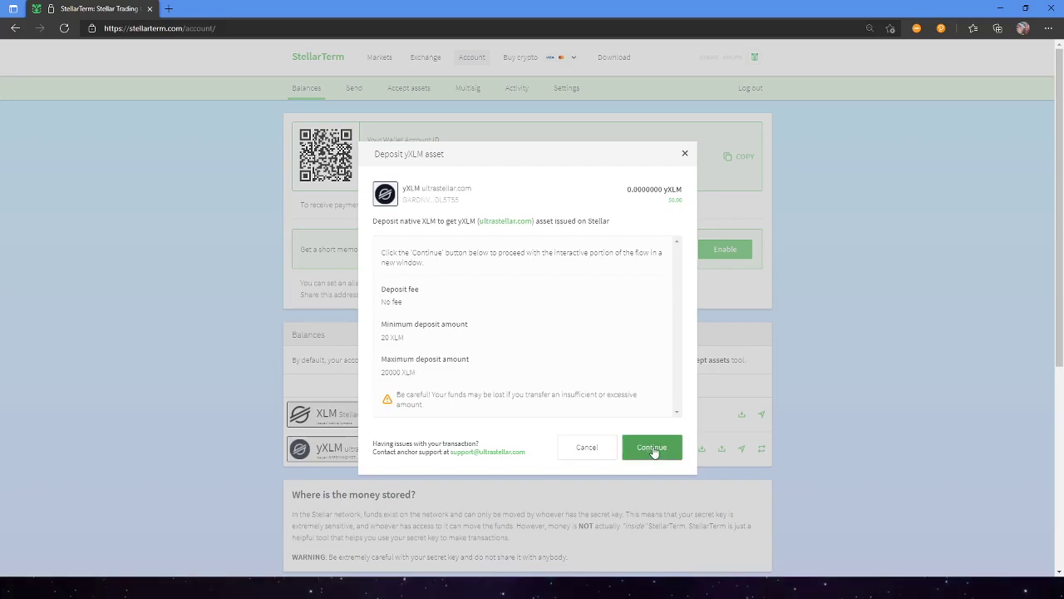
click(653, 448)
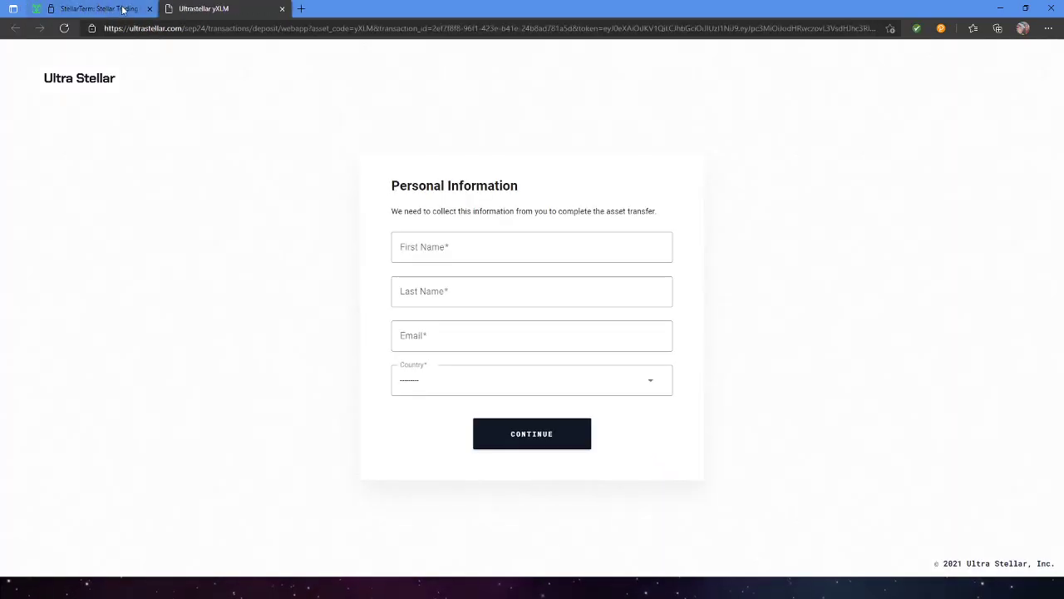
Fill in the first name, last name and autofilled e-mail address on the personal information form.
click(503, 247)
click(824, 185)
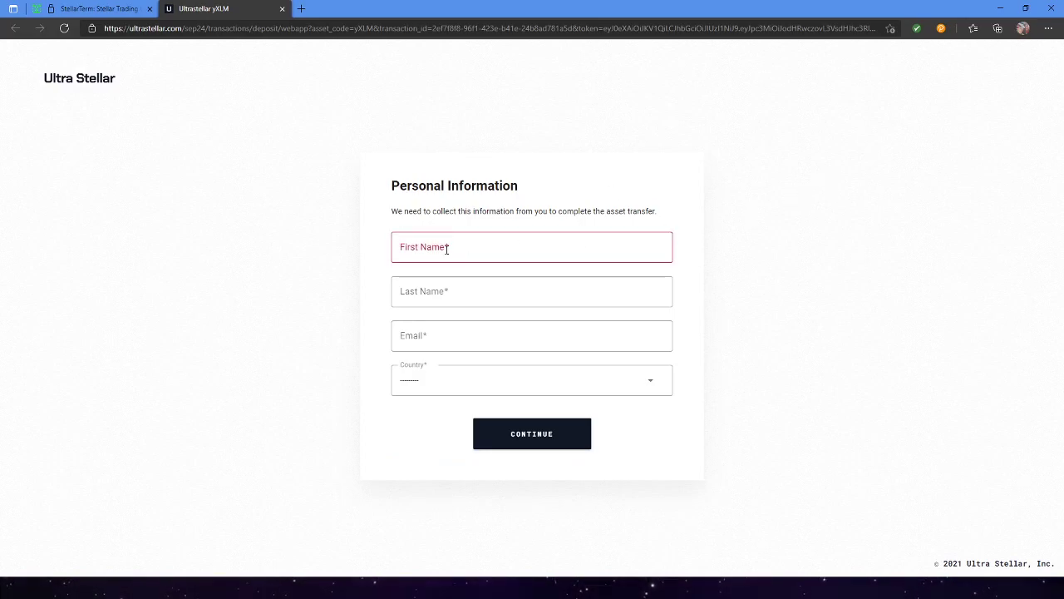
click(508, 248)
key(Tab)
key(Tab)
text(joshua)
key(Down)
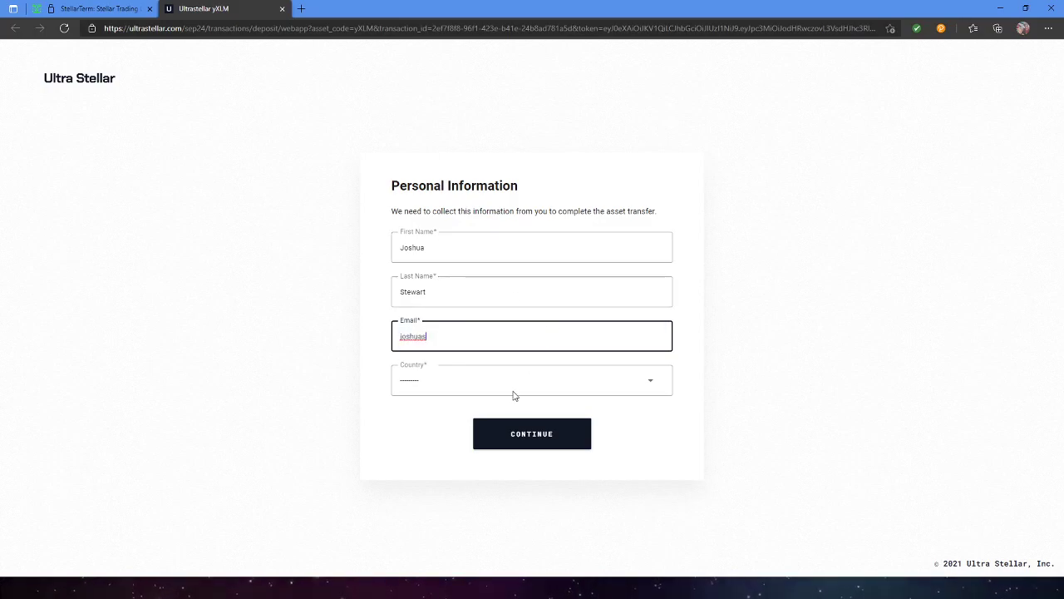
key(Return)
key(Tab)
click(475, 147)
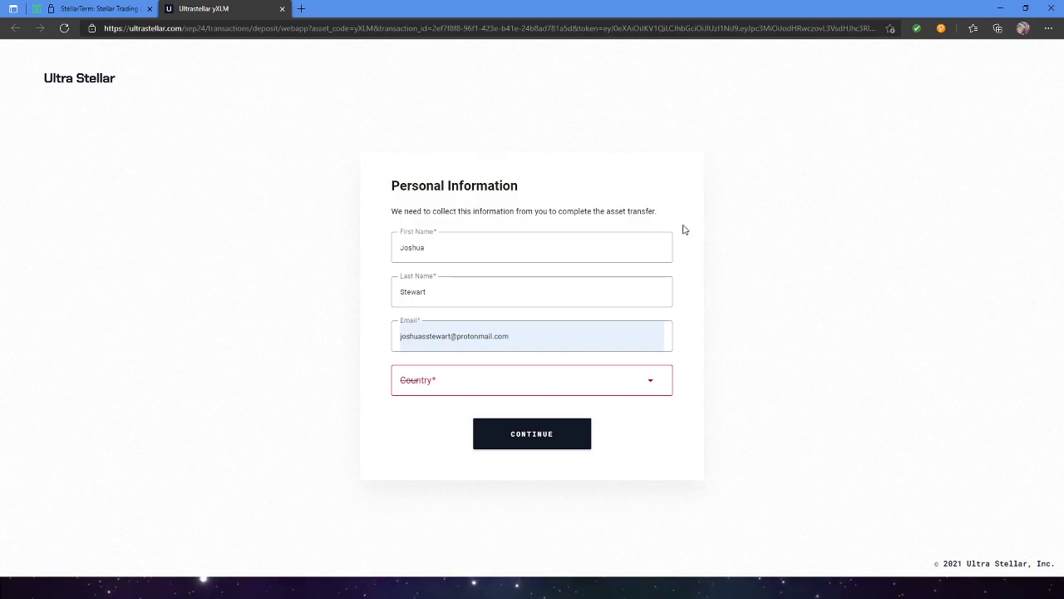
Choose United States of America as country, submit, and enter 20 in the XLM amount.
click(523, 392)
text(united)
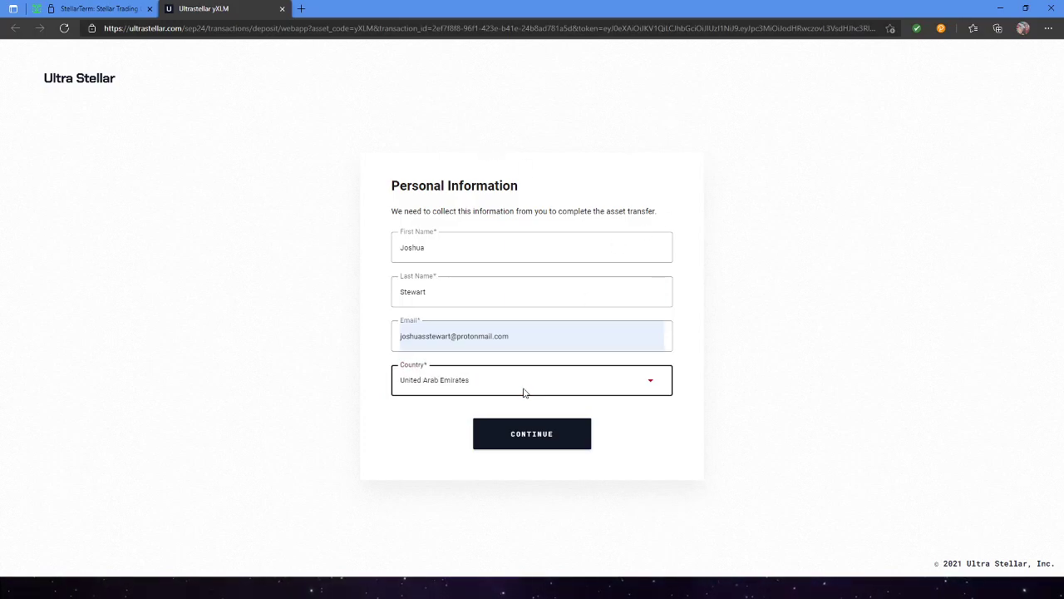
key(Down)
key(Down)
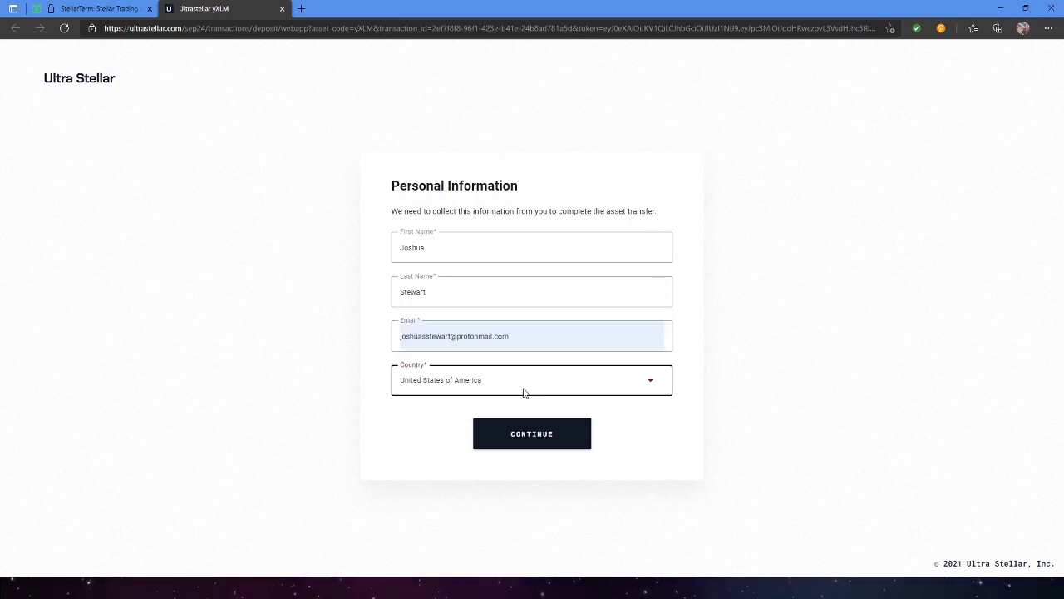
click(540, 439)
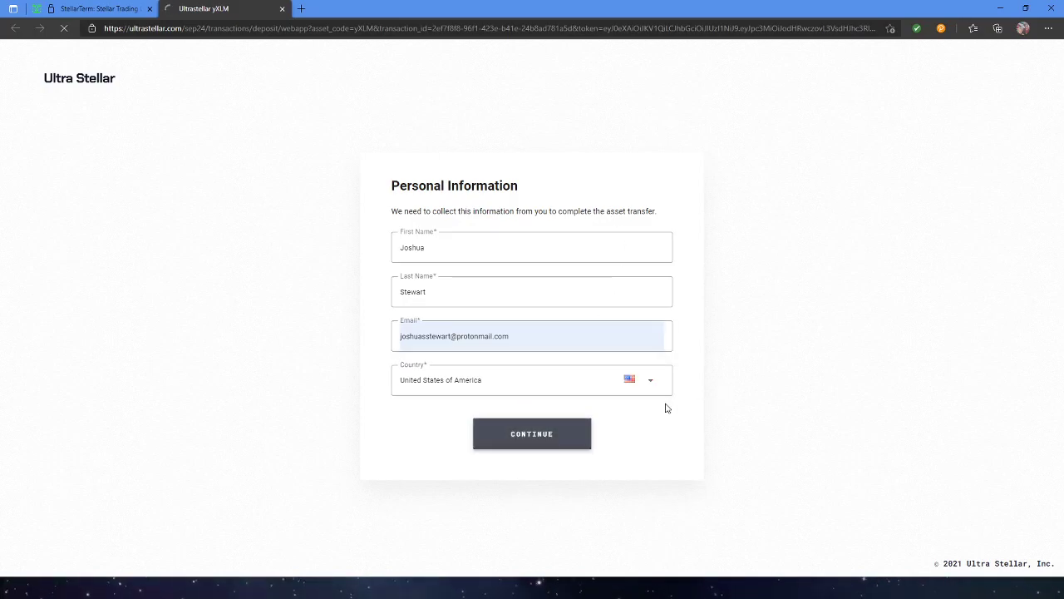
click(503, 308)
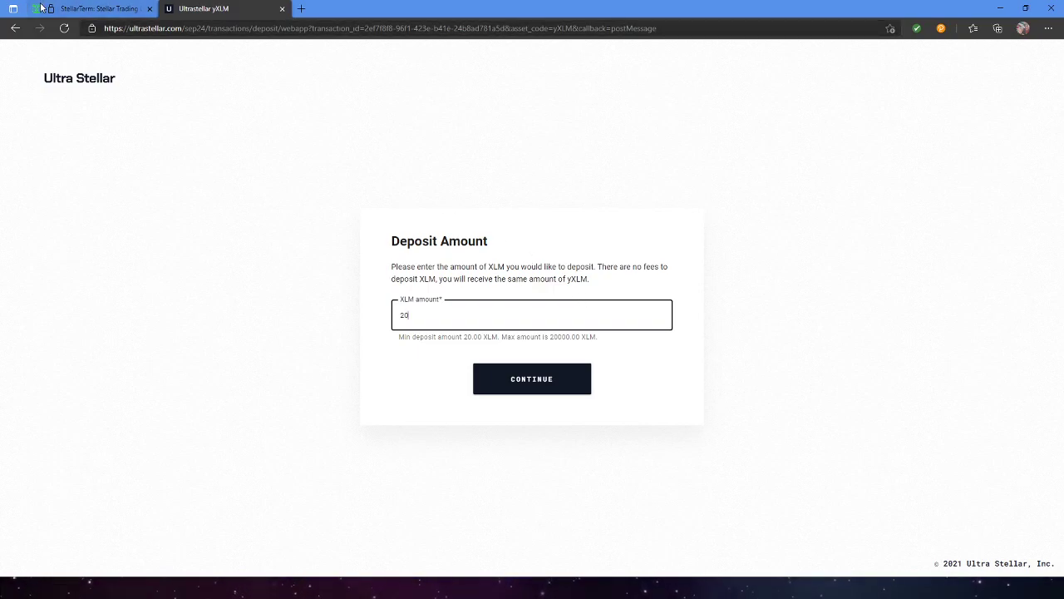
Back in StellarTerm, close the deposit dialog and open the Send payment form.
key(ctrl+shift+Tab)
click(686, 158)
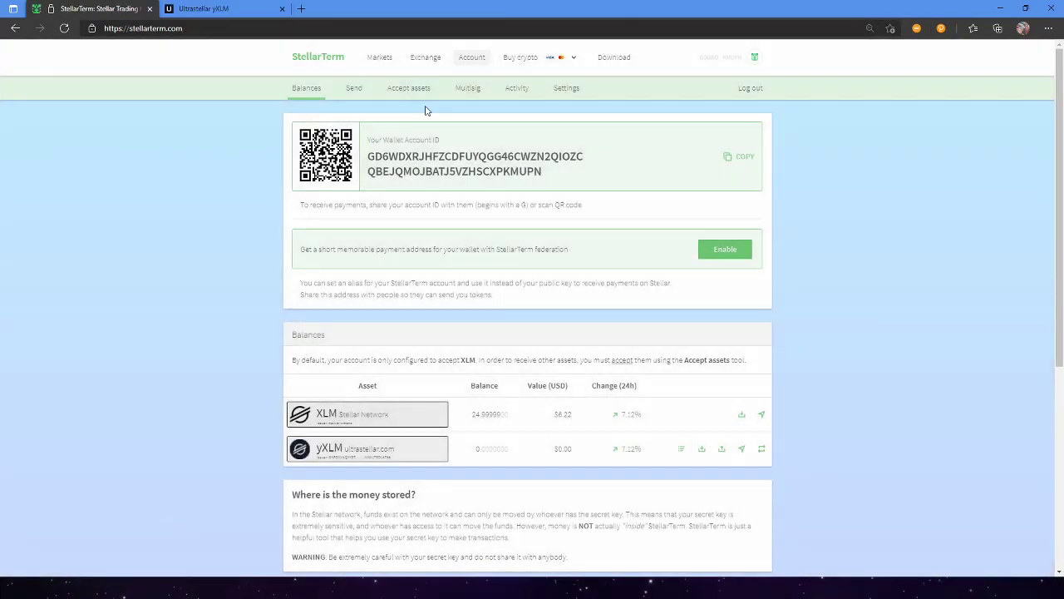
click(354, 87)
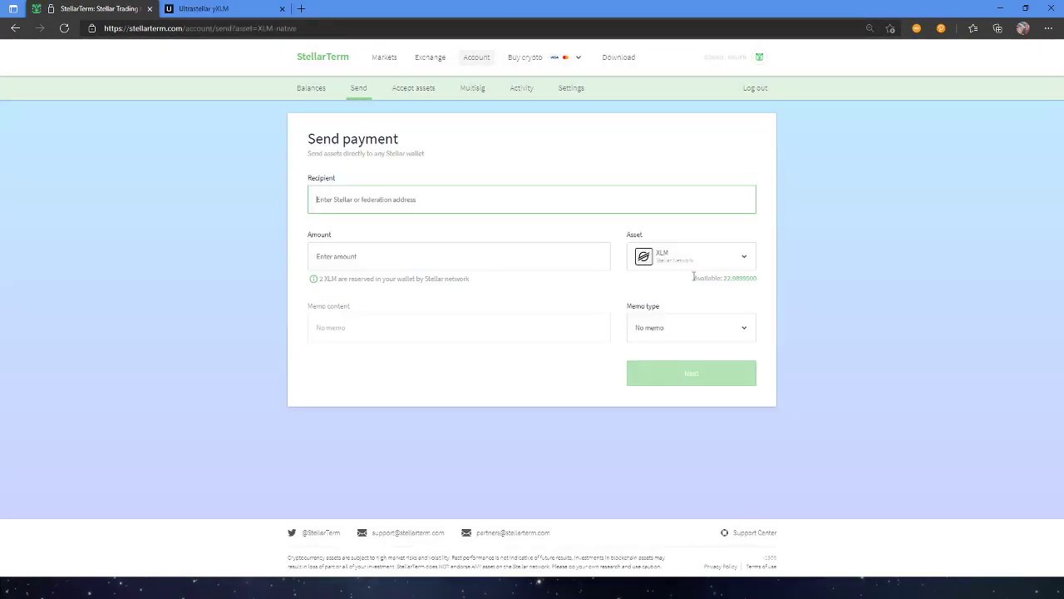
click(743, 284)
drag(487, 246, 117, 194)
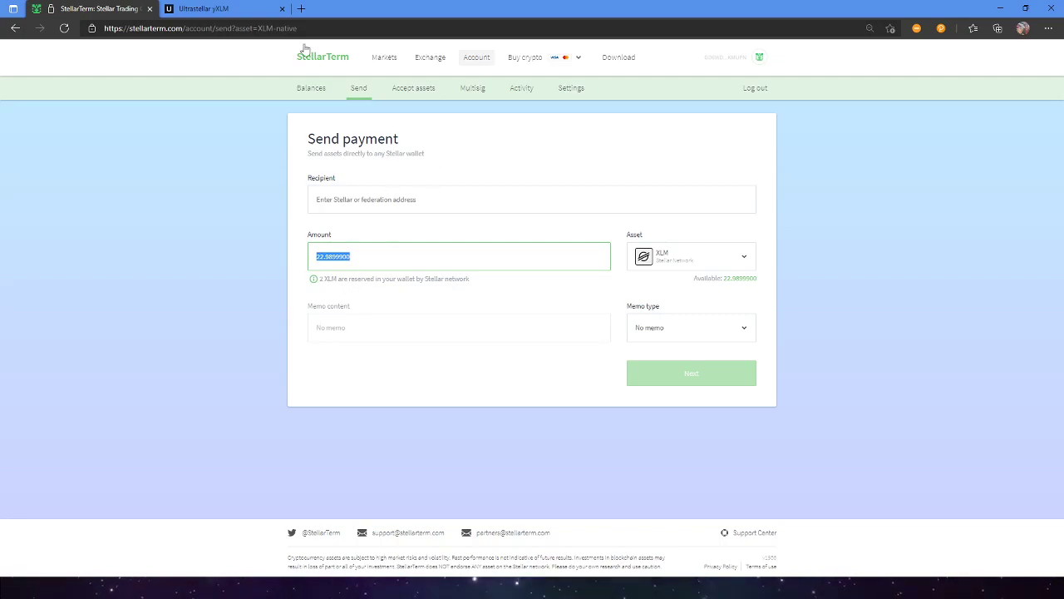
Copy Ultra Stellar's Stellar deposit address and paste it as the payment recipient.
key(ctrl+Tab)
click(522, 380)
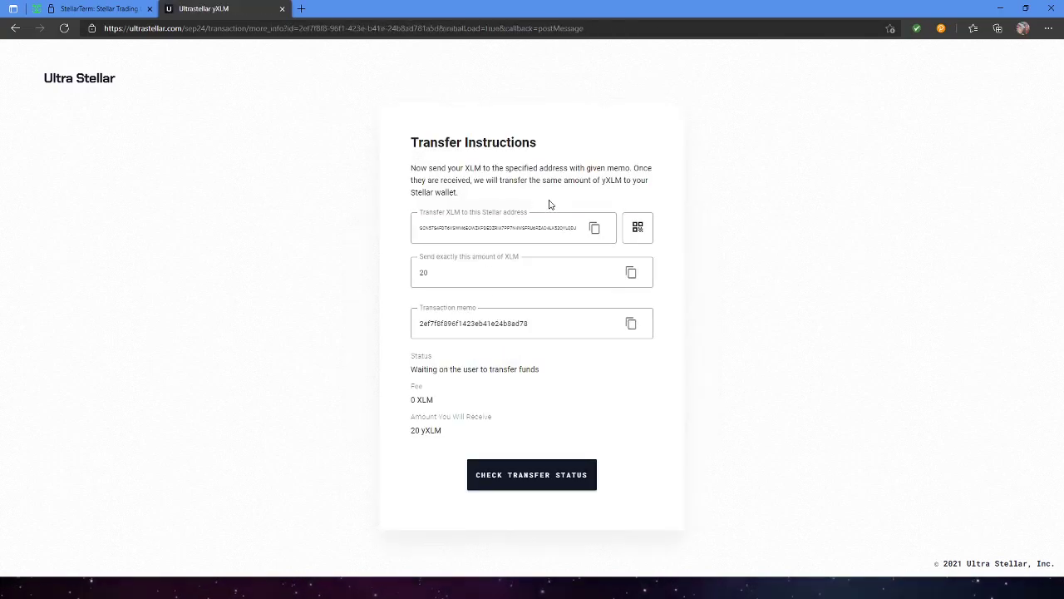
click(595, 228)
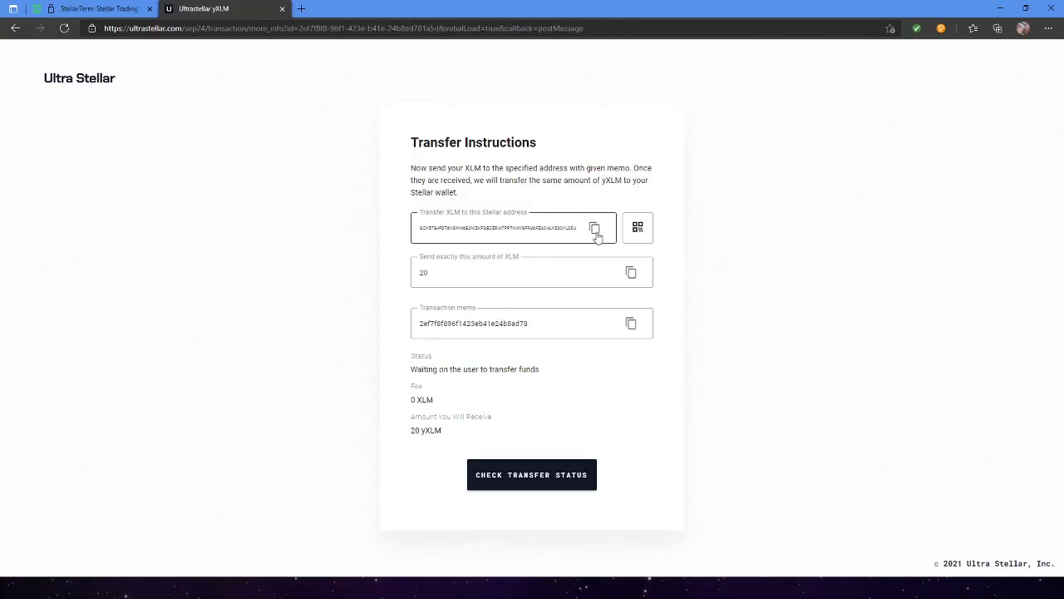
click(127, 8)
click(392, 203)
key(ctrl+v)
Copy the 20 XLM amount from Ultra Stellar into the payment amount field.
click(236, 9)
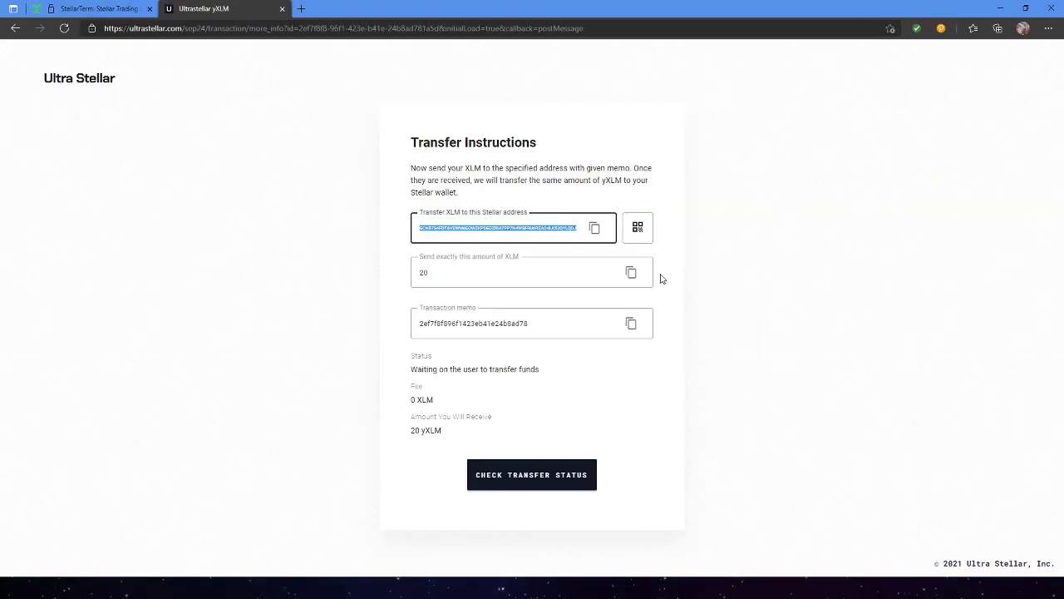
click(629, 272)
click(100, 8)
click(397, 254)
key(ctrl+v)
Paste the transaction memo as Memo text and proceed to the payment review.
click(207, 8)
click(630, 324)
click(91, 12)
click(675, 328)
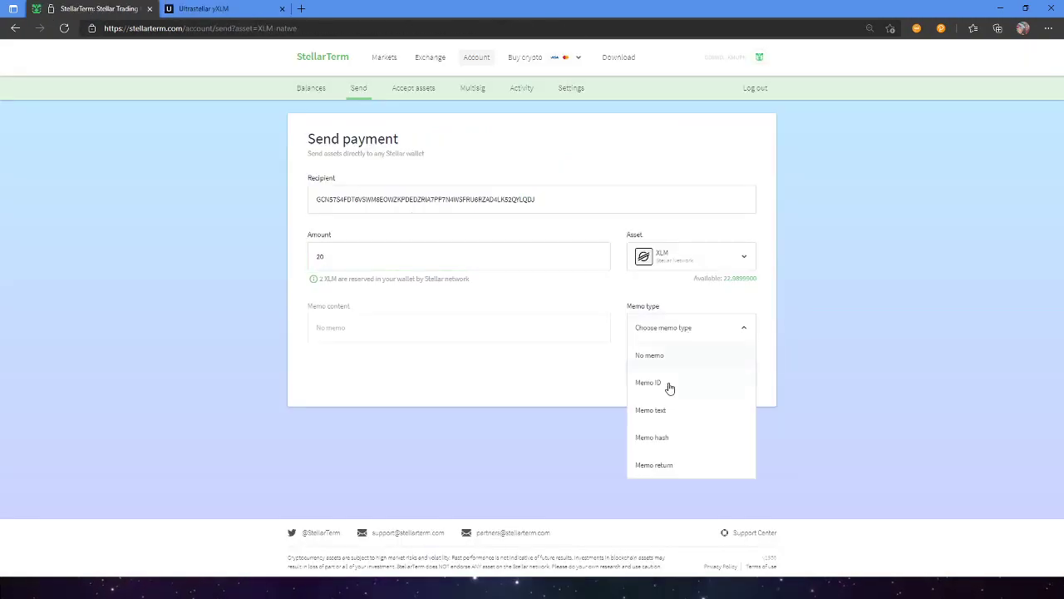
click(661, 411)
click(430, 326)
key(ctrl+v)
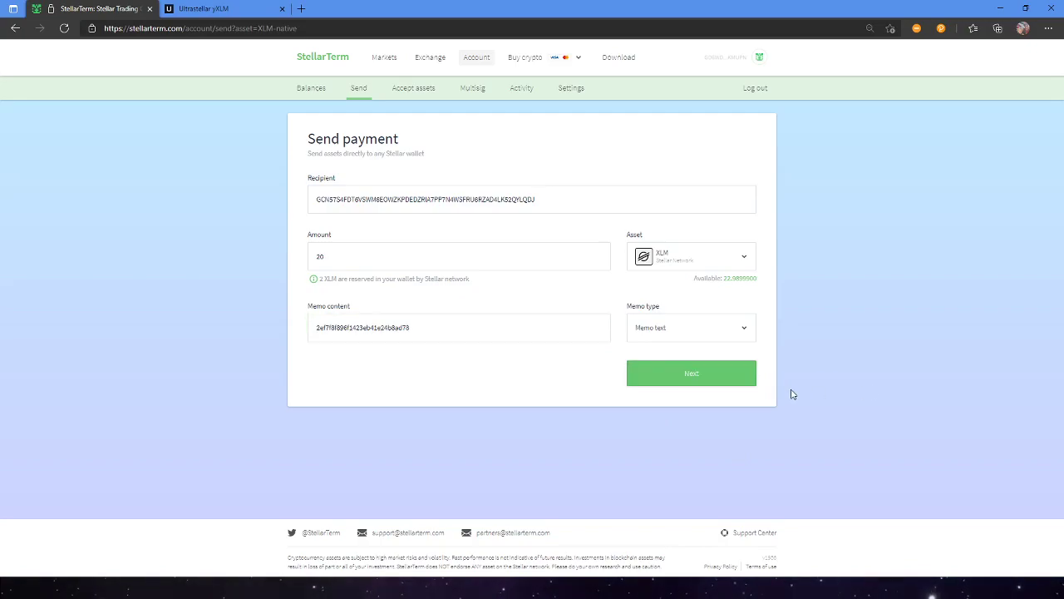
click(729, 384)
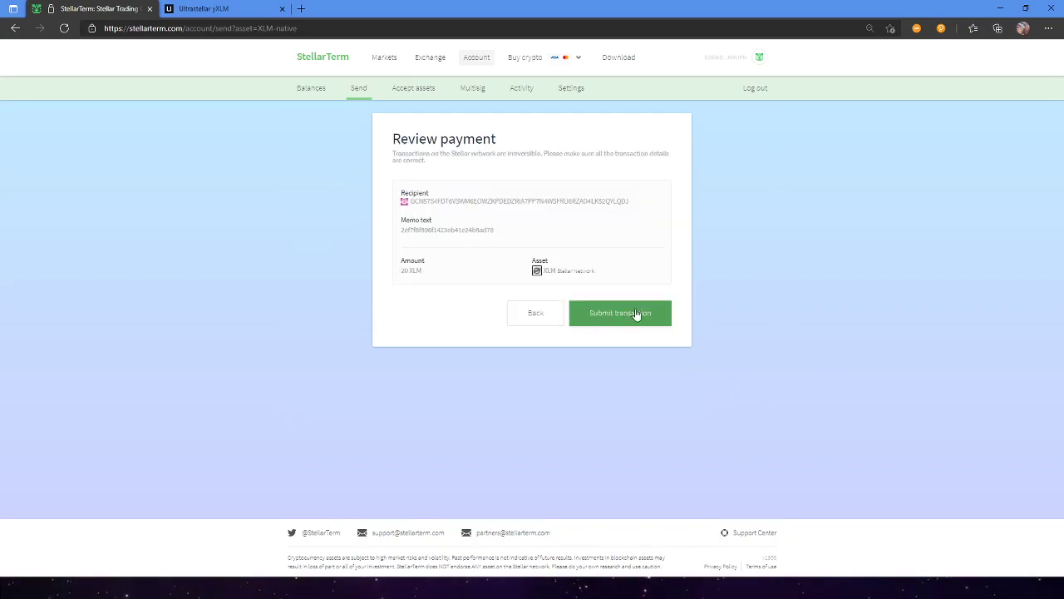
Cross-check the memo against Ultra Stellar's instructions and submit the 20 XLM payment.
click(175, 10)
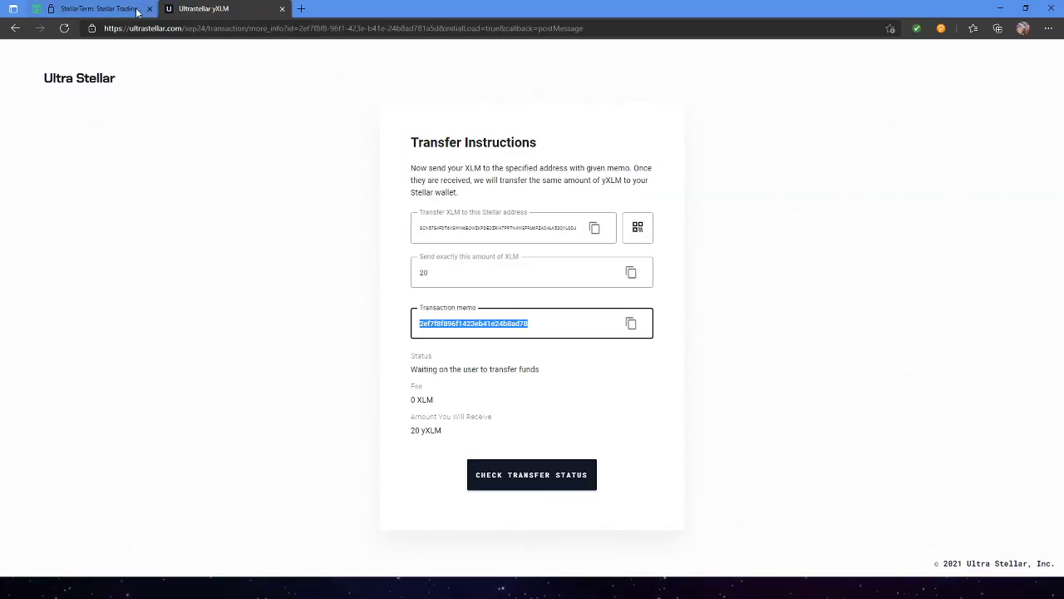
click(123, 12)
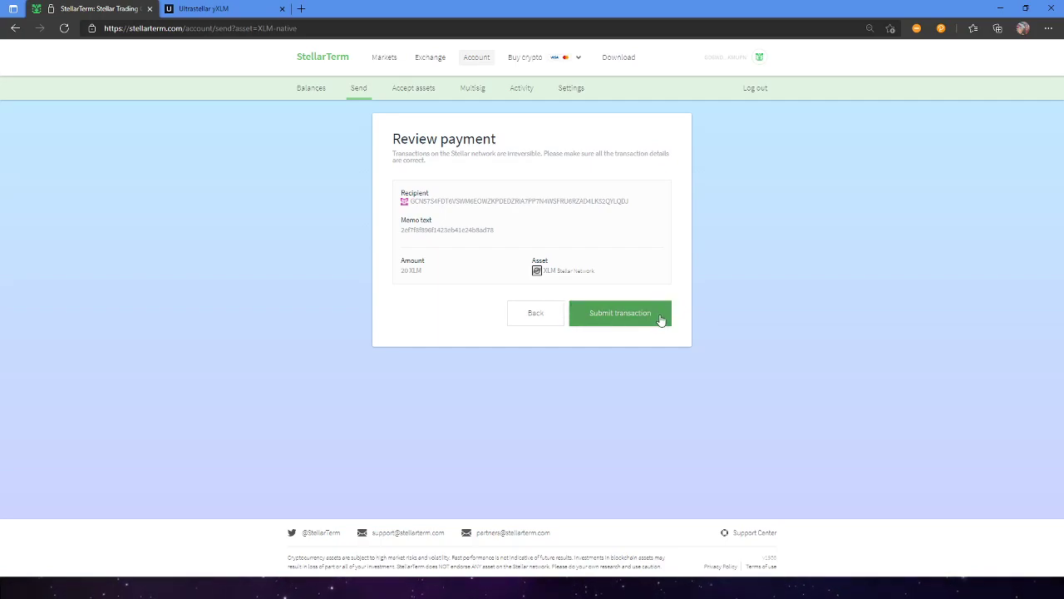
click(661, 320)
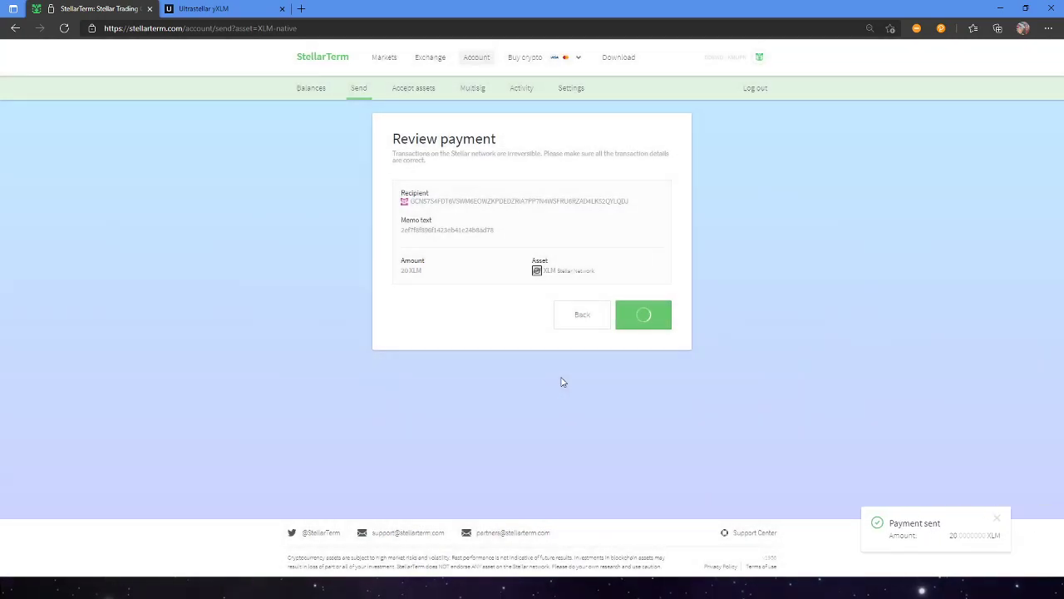
Reload the Balances page to see the XLM balance after the payment.
click(304, 92)
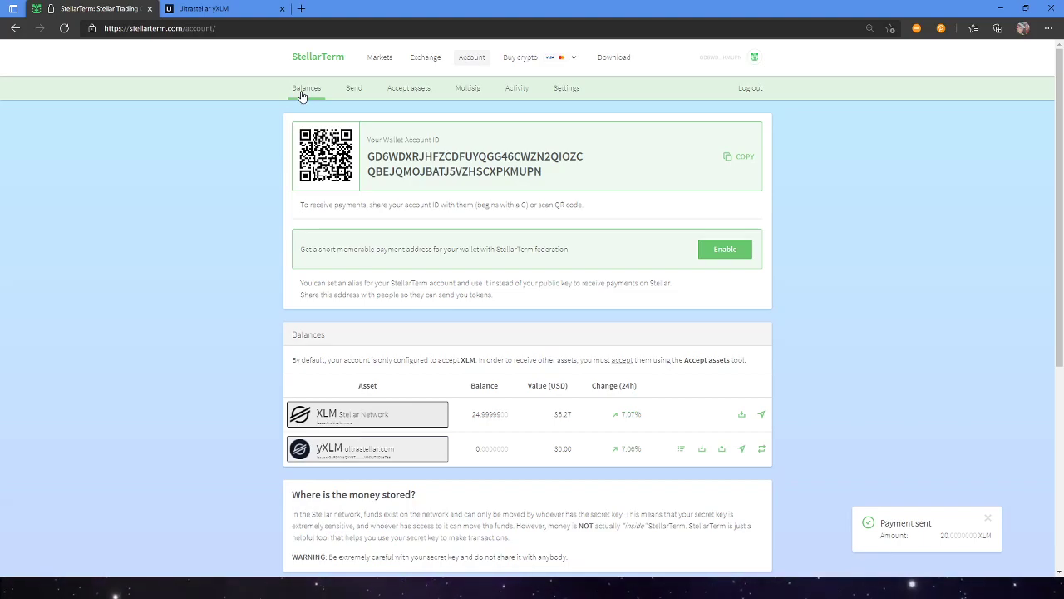
click(301, 97)
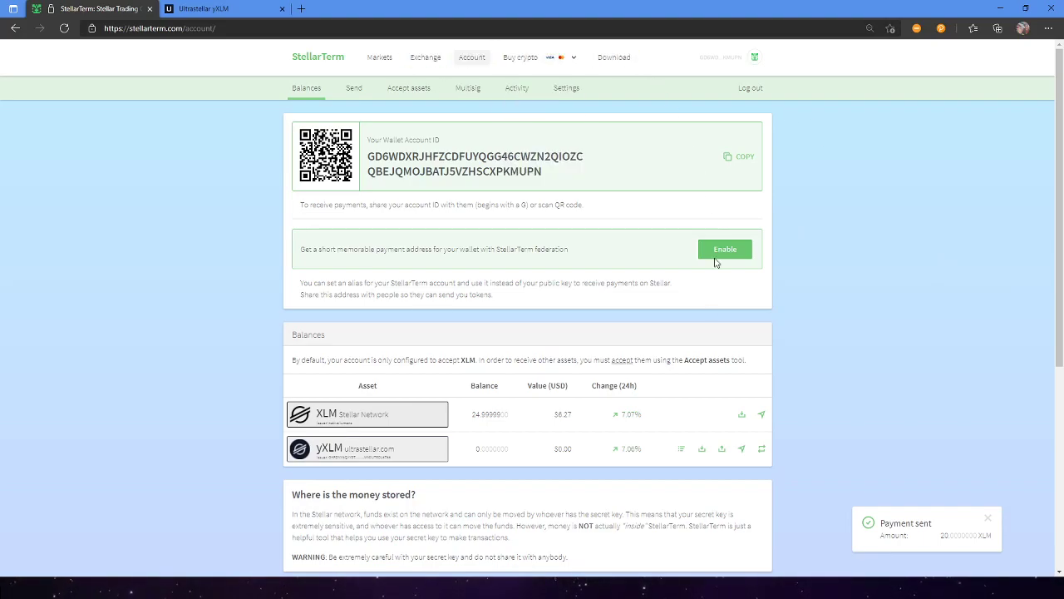
scroll(586, 416, down, 4)
scroll(689, 433, up, 4)
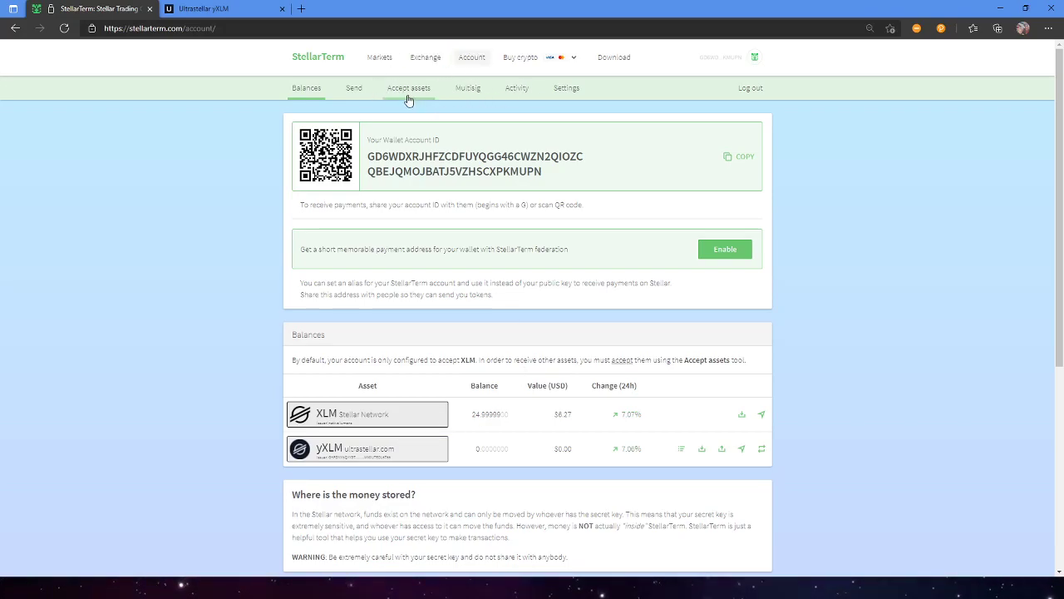
Review the Payments history, then return to the Ultra Stellar transfer page.
click(516, 89)
click(406, 125)
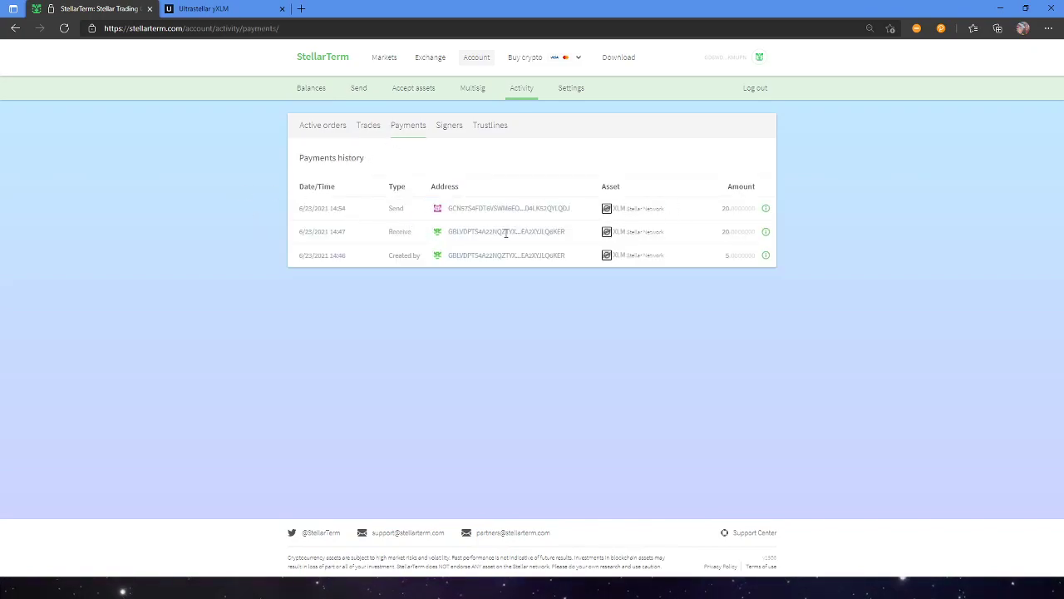
click(310, 89)
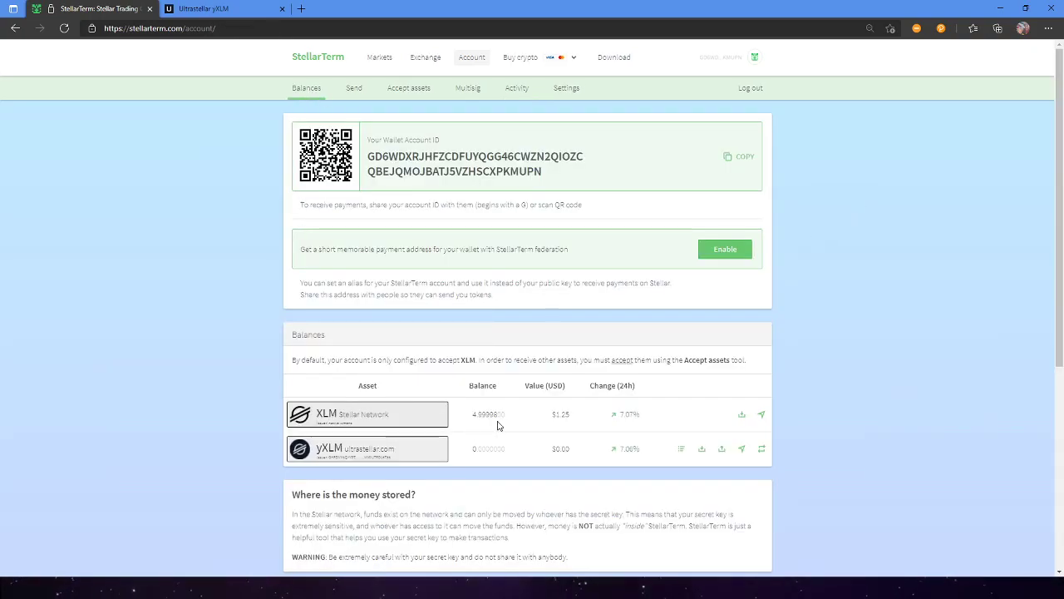
click(204, 9)
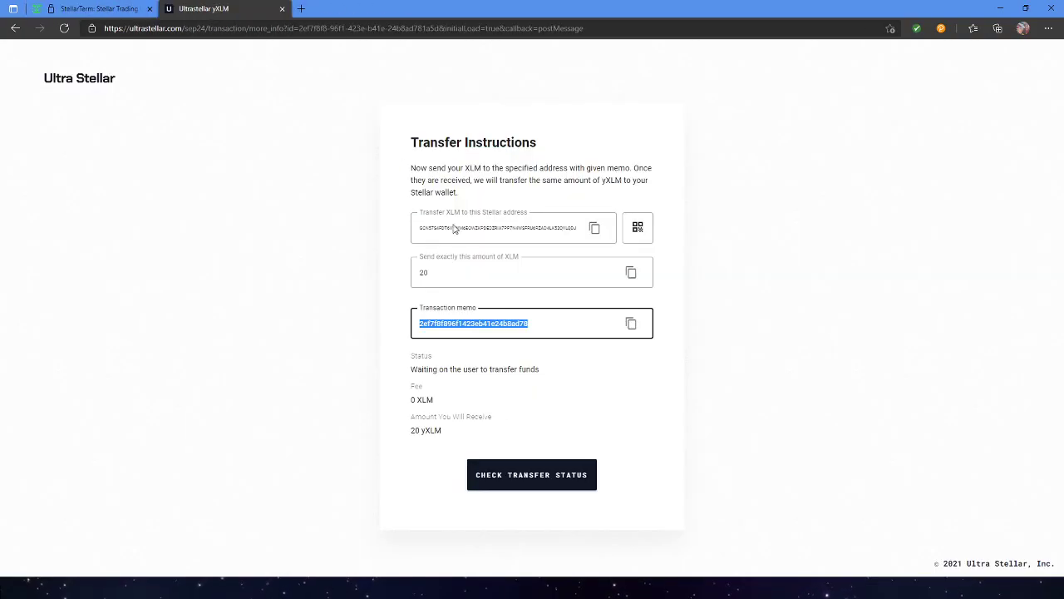
Check the Ultra Stellar transfer status and refresh it several times.
click(522, 479)
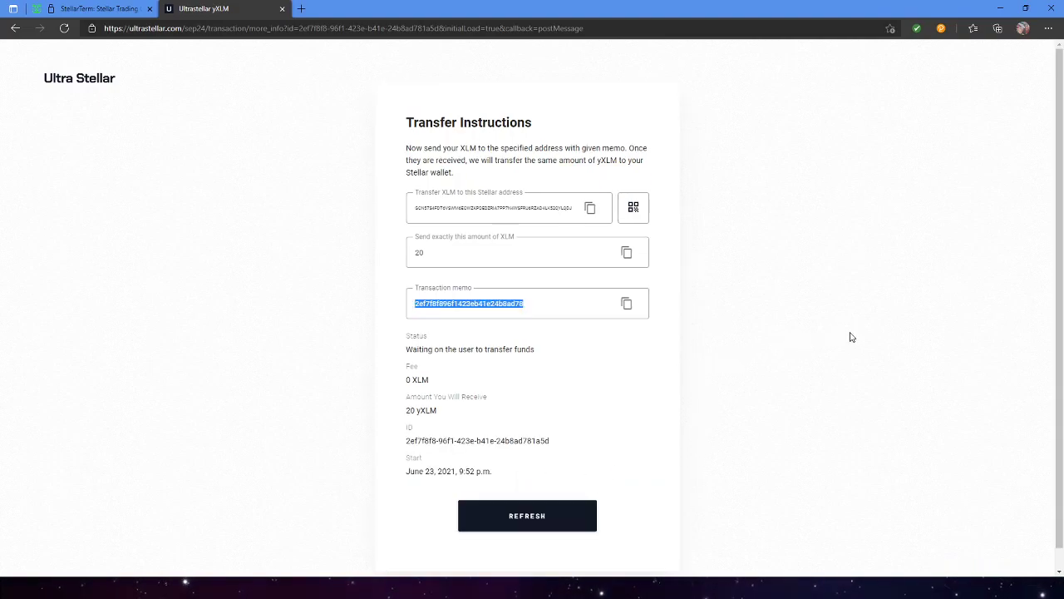
click(561, 513)
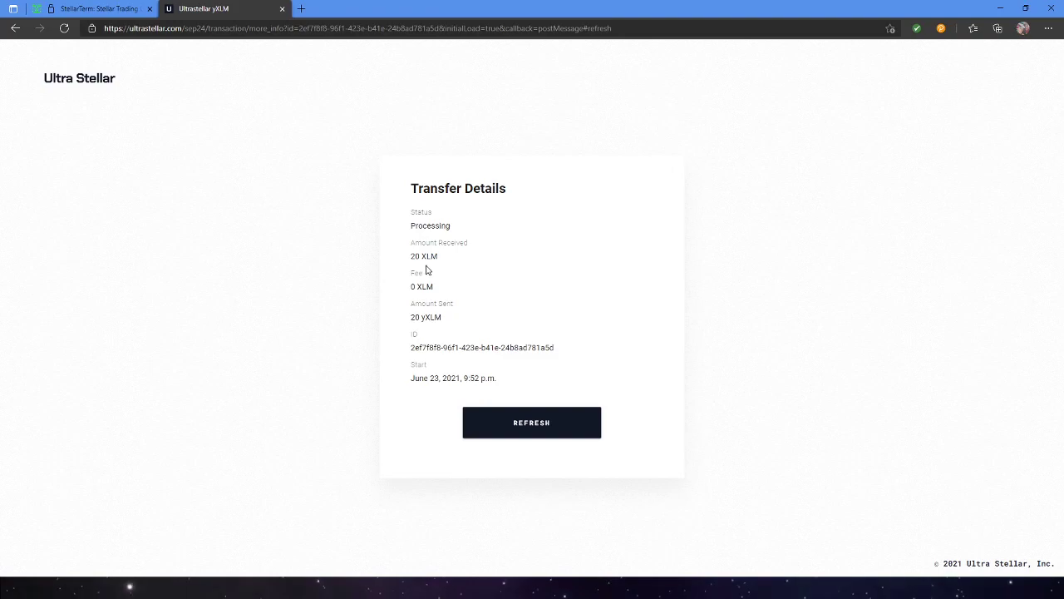
click(98, 10)
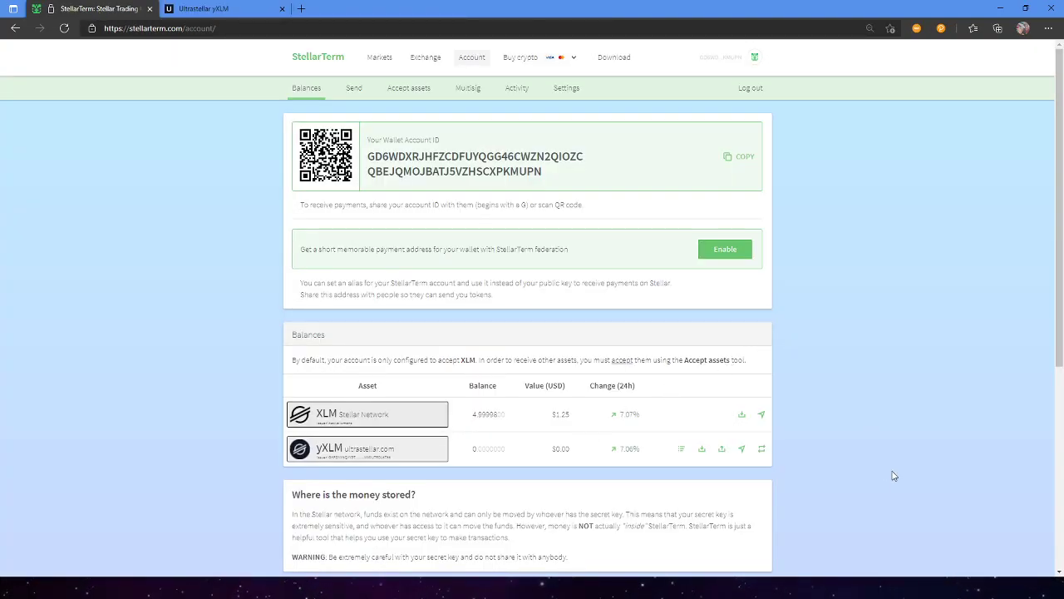
click(200, 12)
click(499, 422)
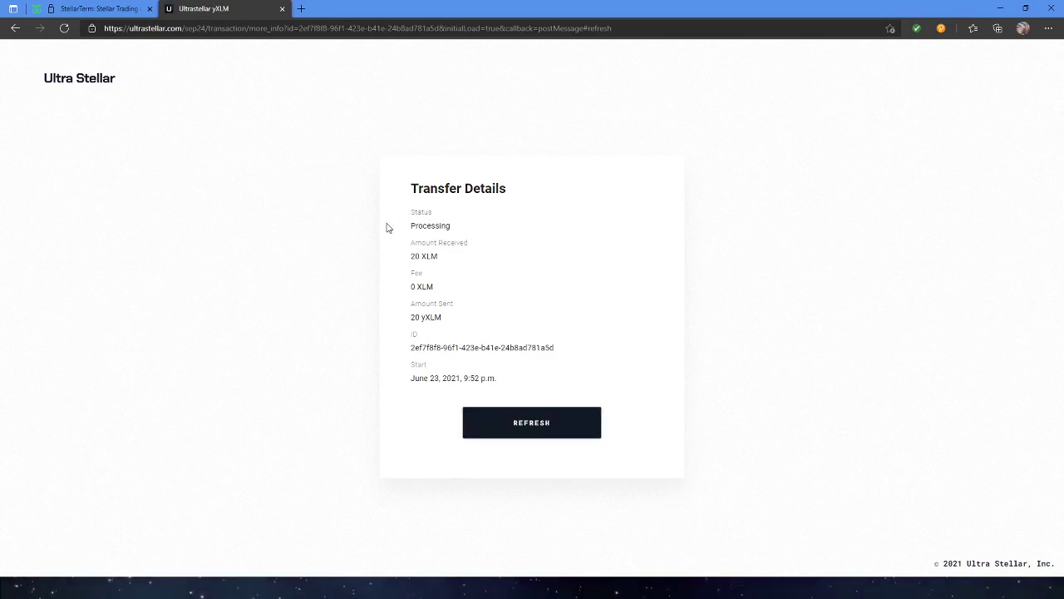
click(530, 428)
click(530, 431)
click(527, 433)
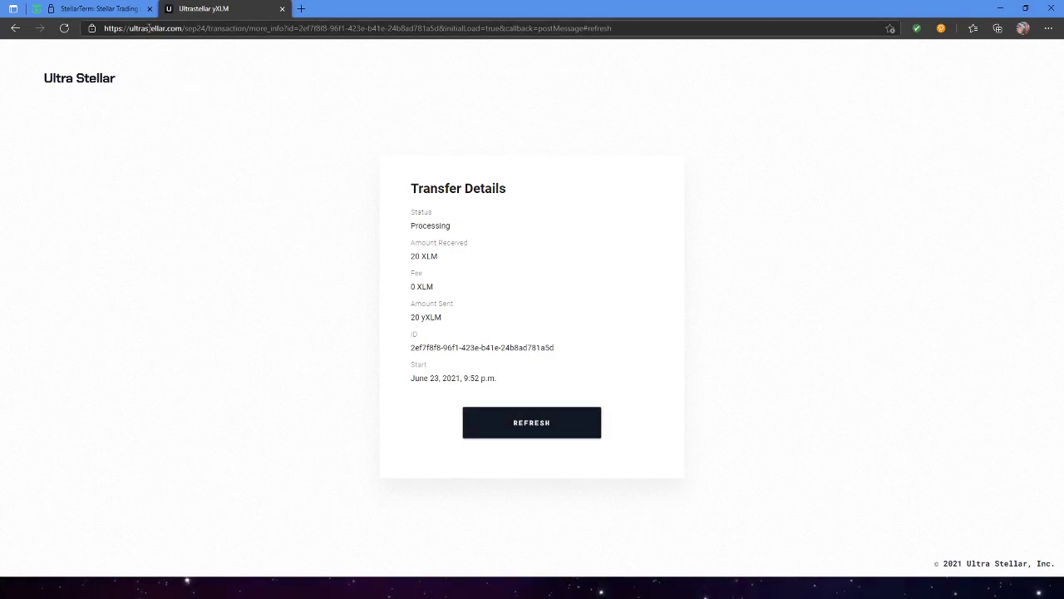
Keep refreshing Transfer Details between StellarTerm checks until it shows Processing with 20 yXLM sent.
click(86, 8)
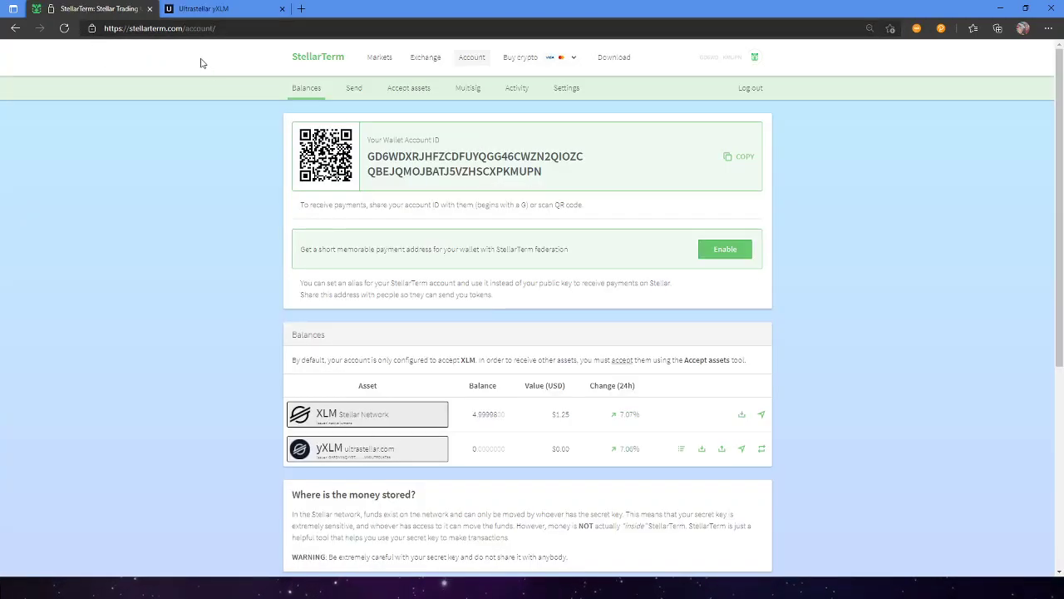
click(207, 9)
click(516, 436)
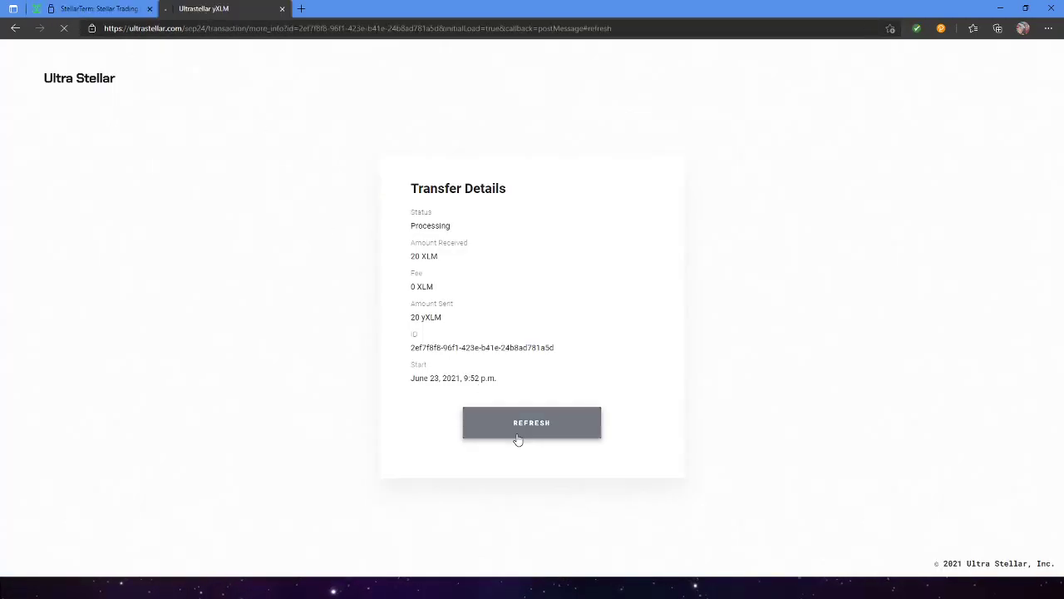
click(98, 10)
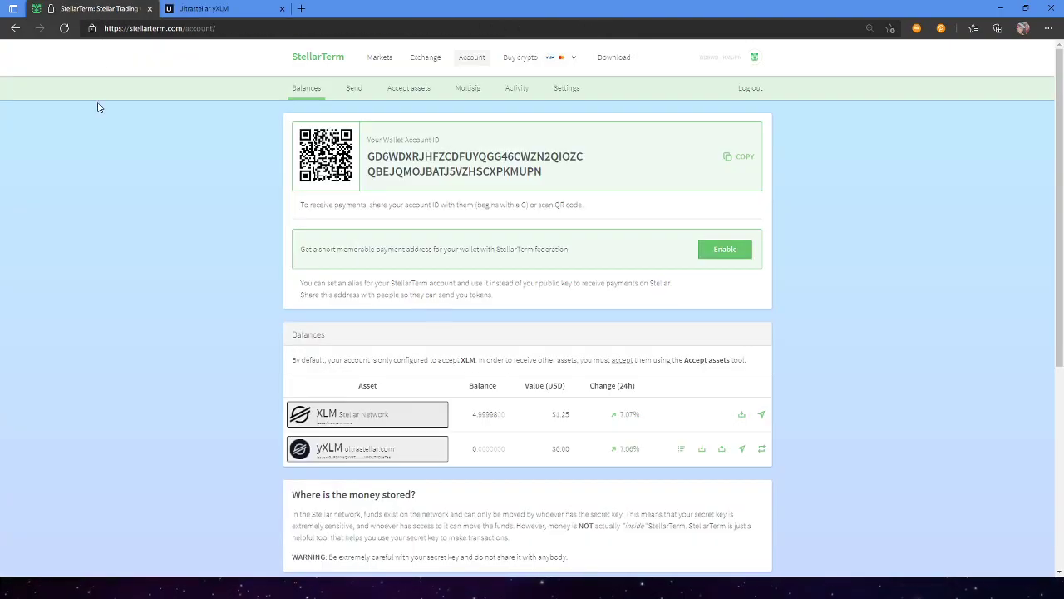
click(186, 7)
click(522, 441)
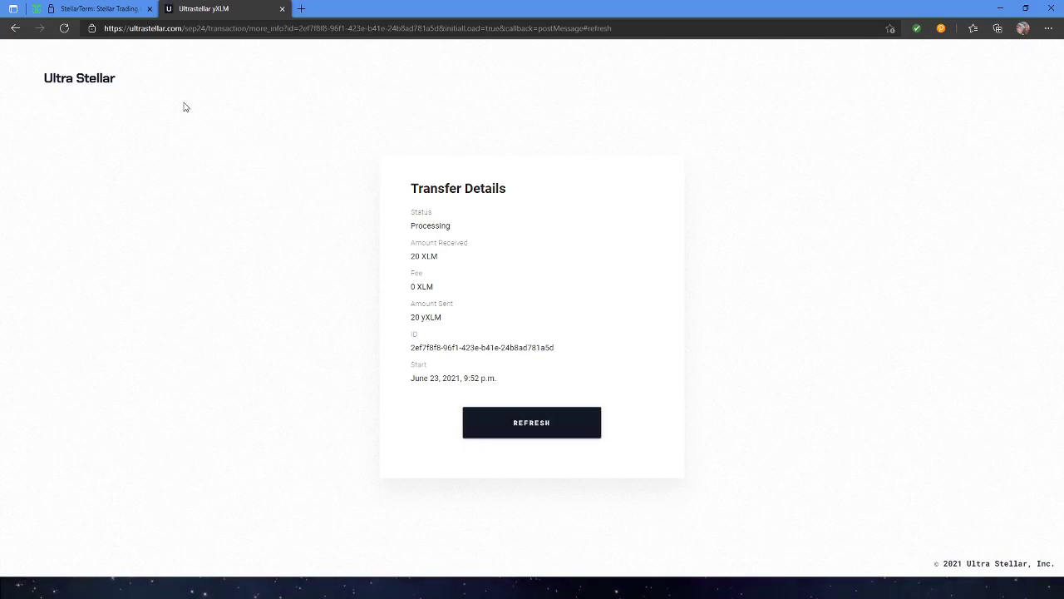
click(123, 12)
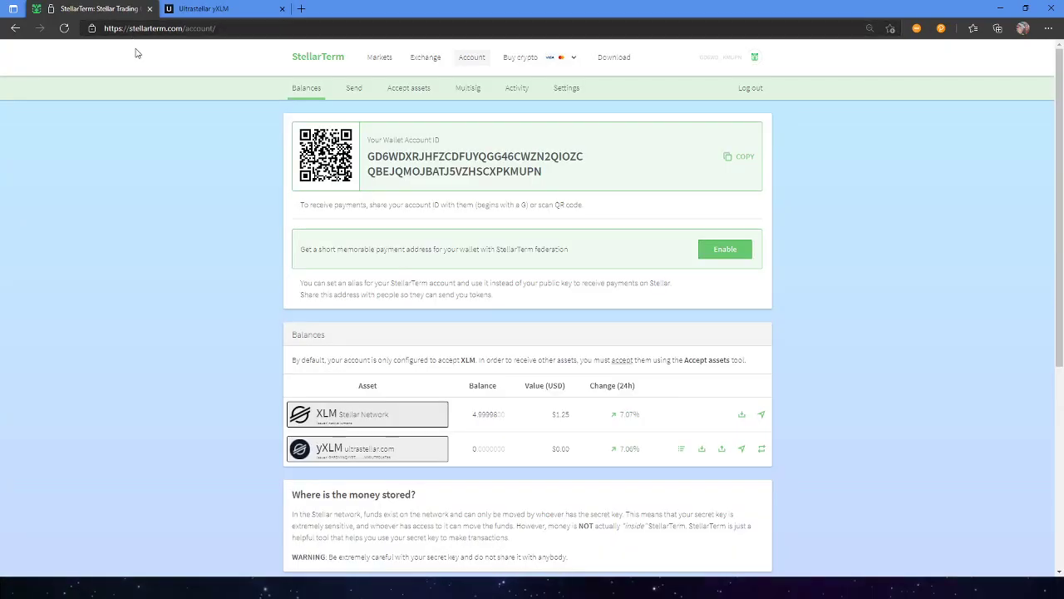
click(218, 10)
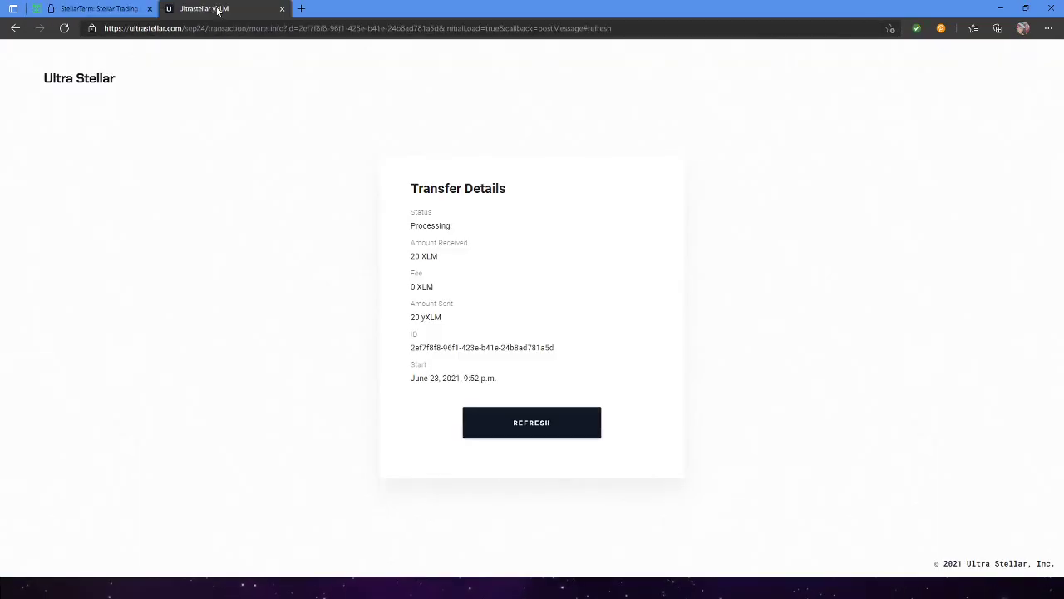
click(545, 422)
Refresh the processing transfer twice, then view StellarTerm balances with XLM at about 4.9998.
click(536, 422)
click(496, 423)
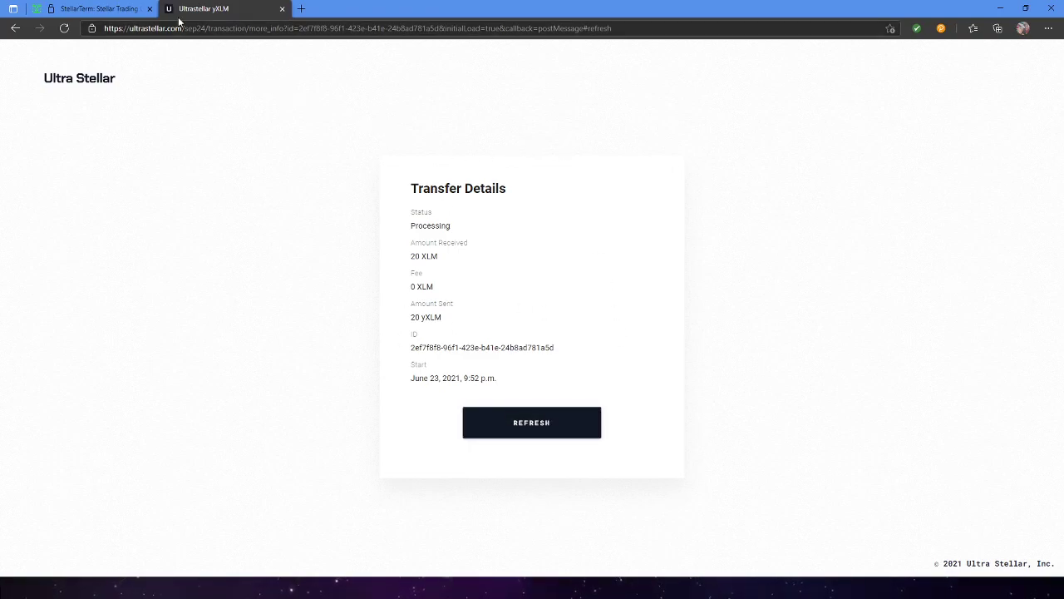
click(95, 10)
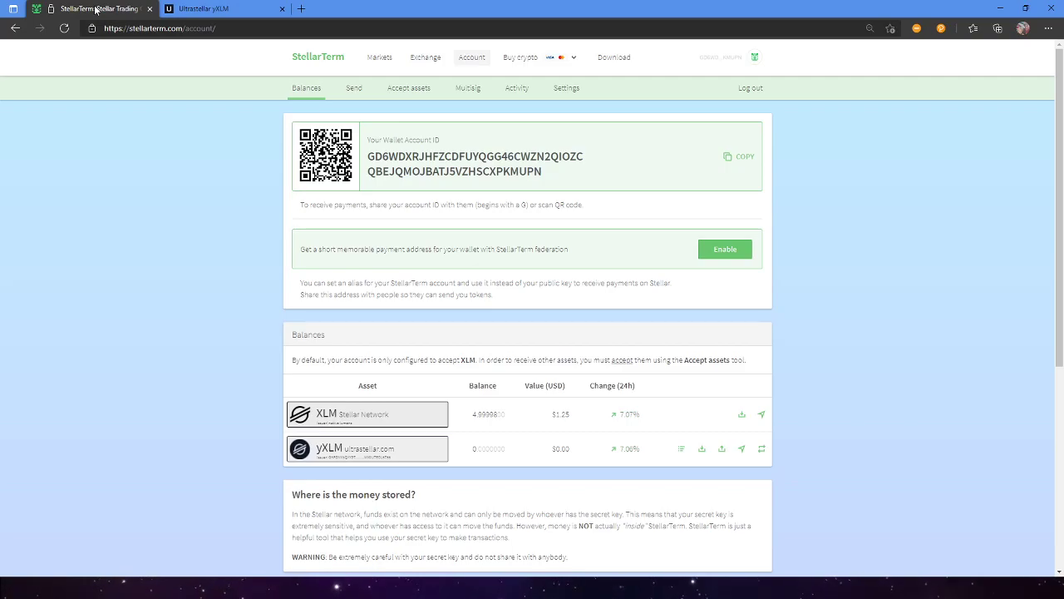